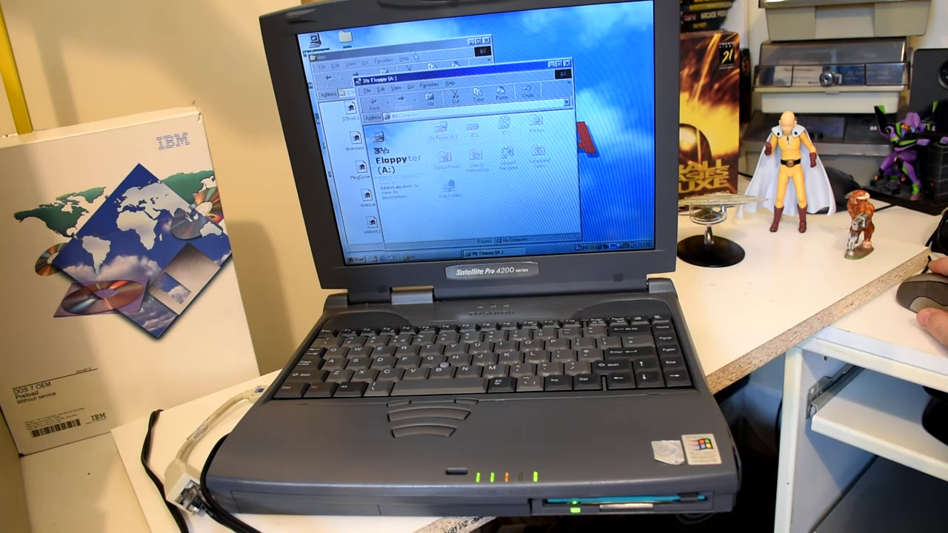
Step: Copy hform248.zip from the risc desktop folder to the 3½ floppy disk in drive A
drag(444, 79, 493, 62)
click(436, 199)
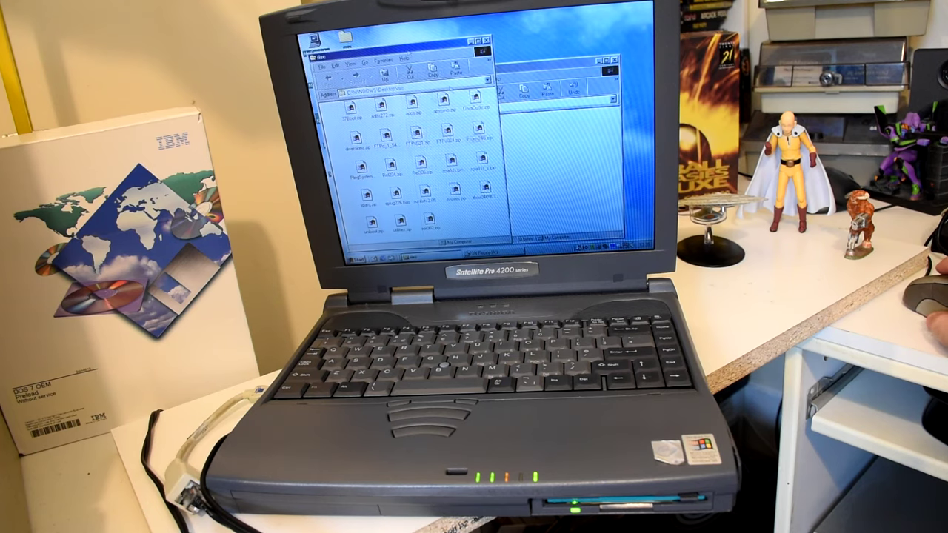
drag(477, 130, 532, 144)
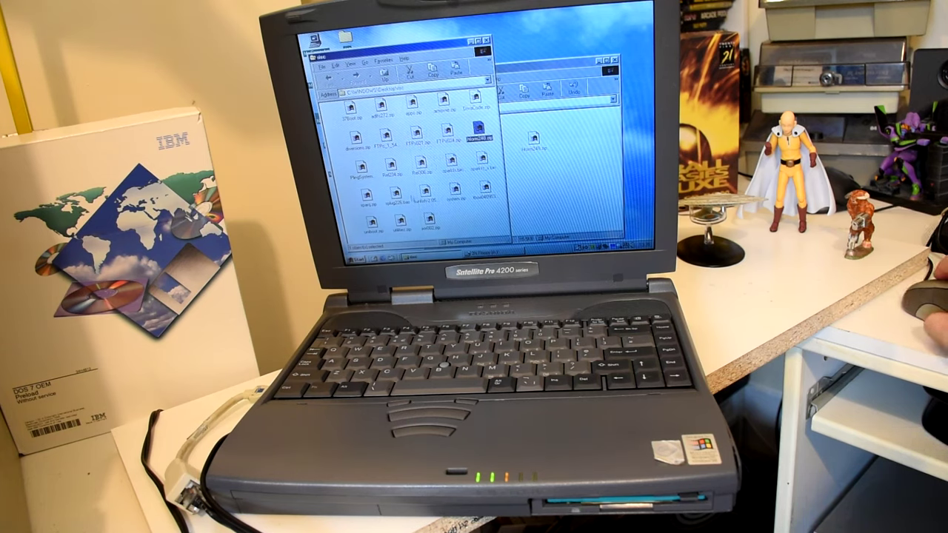
drag(534, 191, 529, 197)
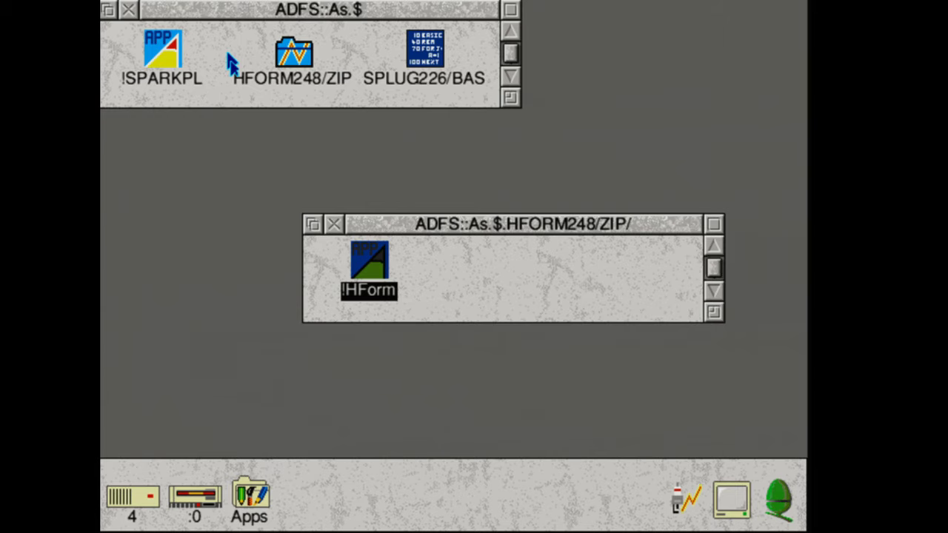
Step: Format hard drive 4 with !HForm on the RISC OS machine, retaining the existing disc shape and making no changes to the defect list
click(333, 226)
drag(231, 3, 342, 117)
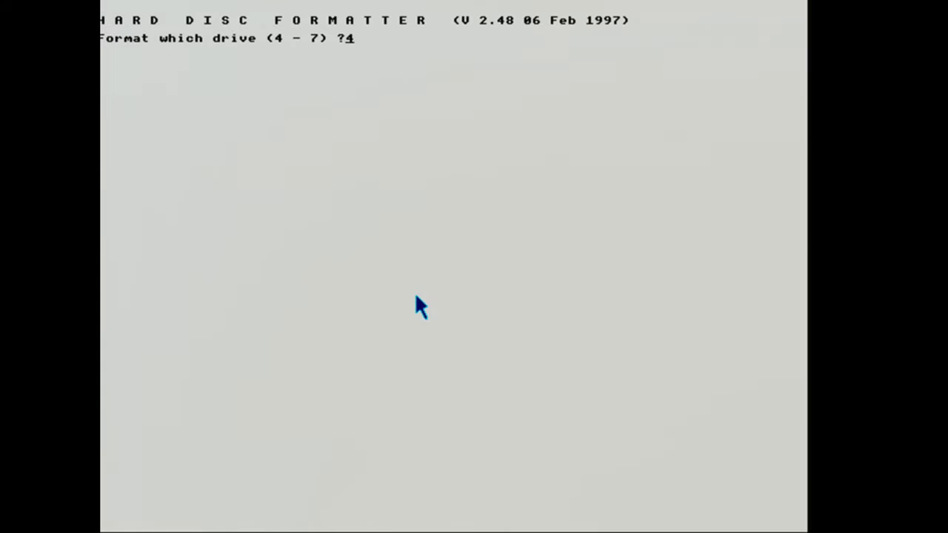
key(Return)
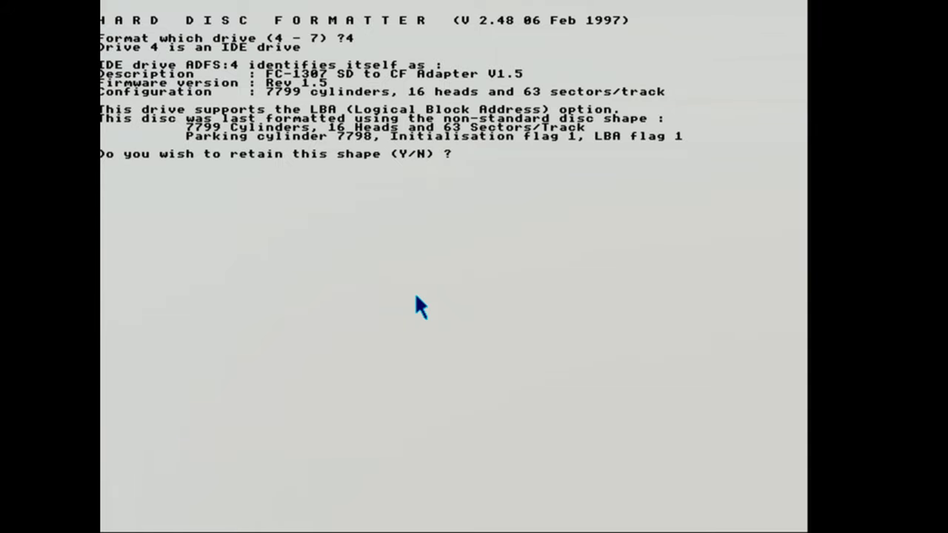
text(y)
key(Return)
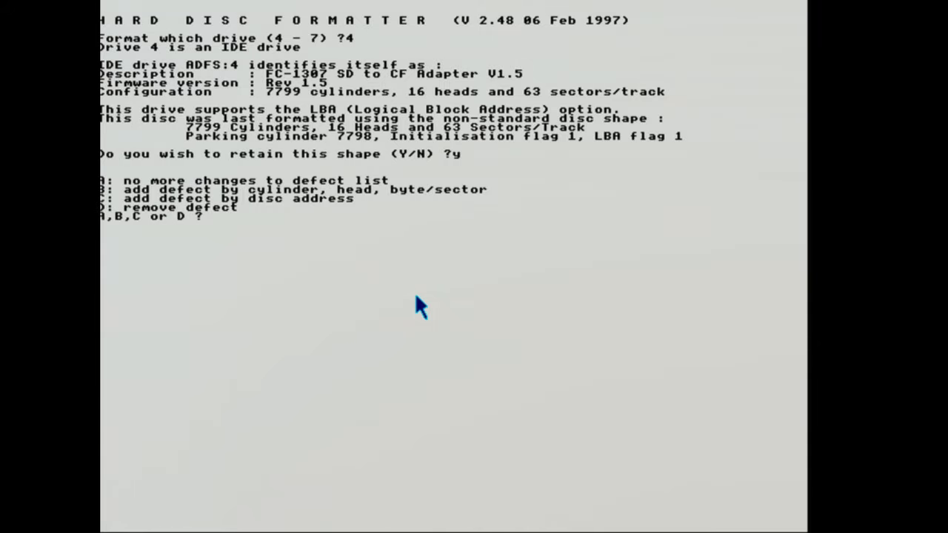
text(a)
key(Return)
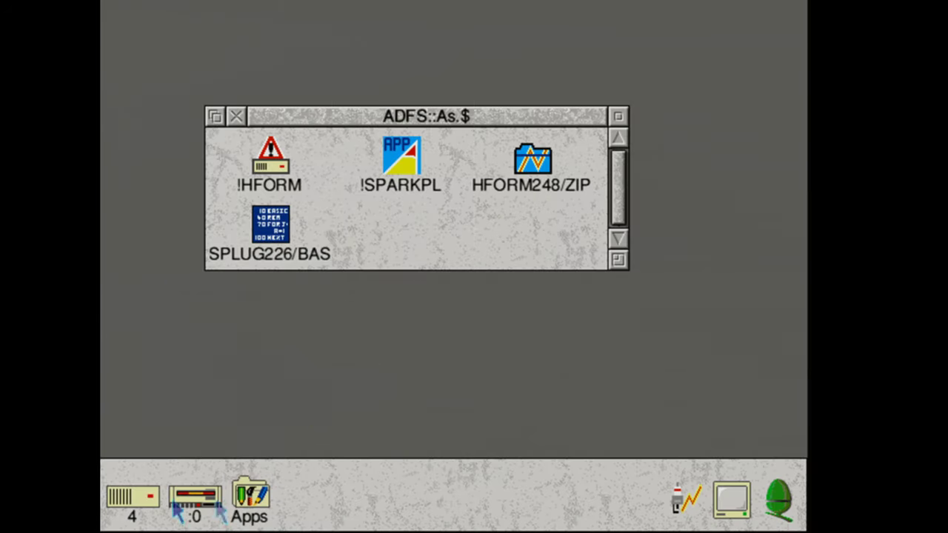
Step: Name hard disc 4 Sally and open its root directory
middle_click(155, 508)
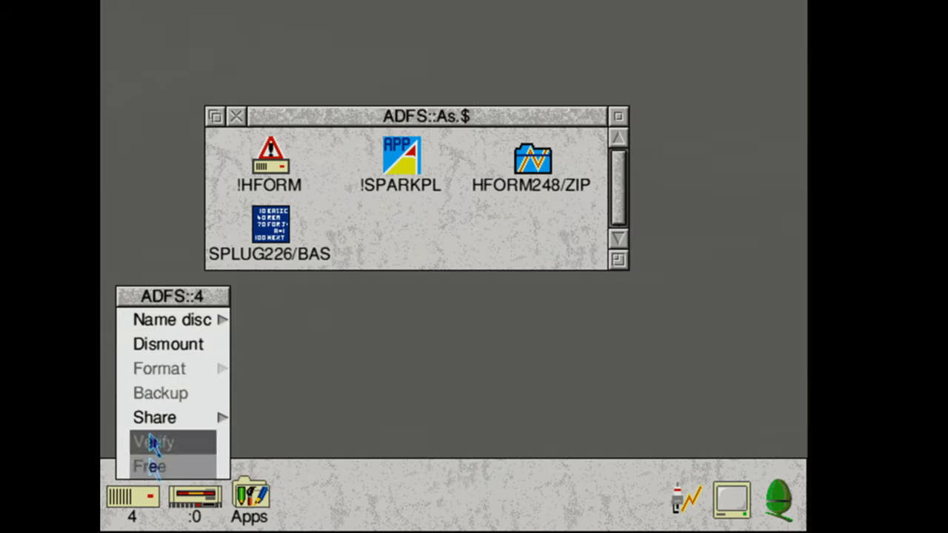
mouse_move(222, 319)
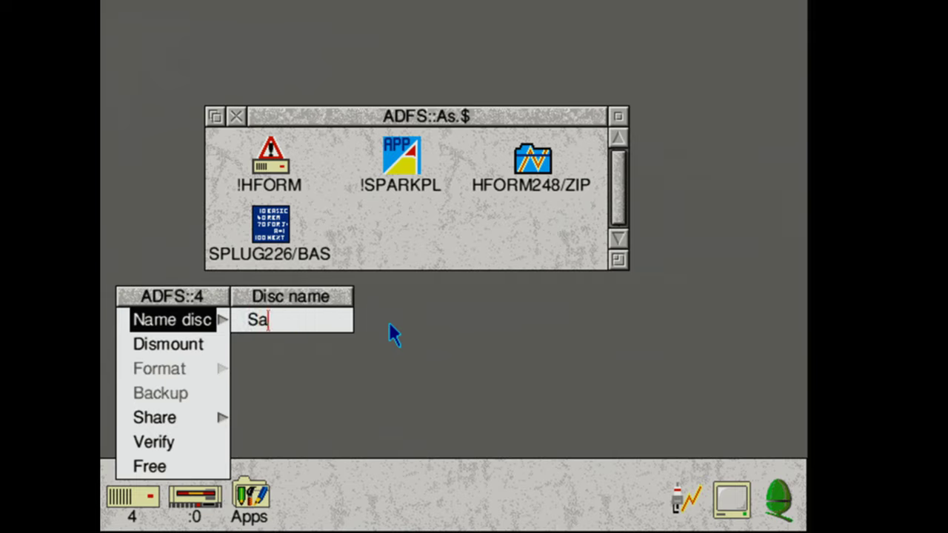
key(Return)
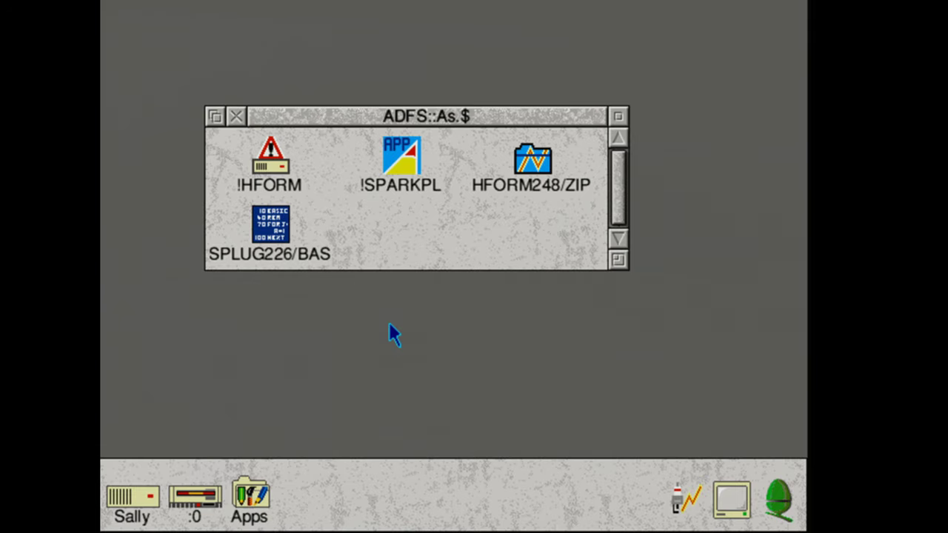
click(134, 503)
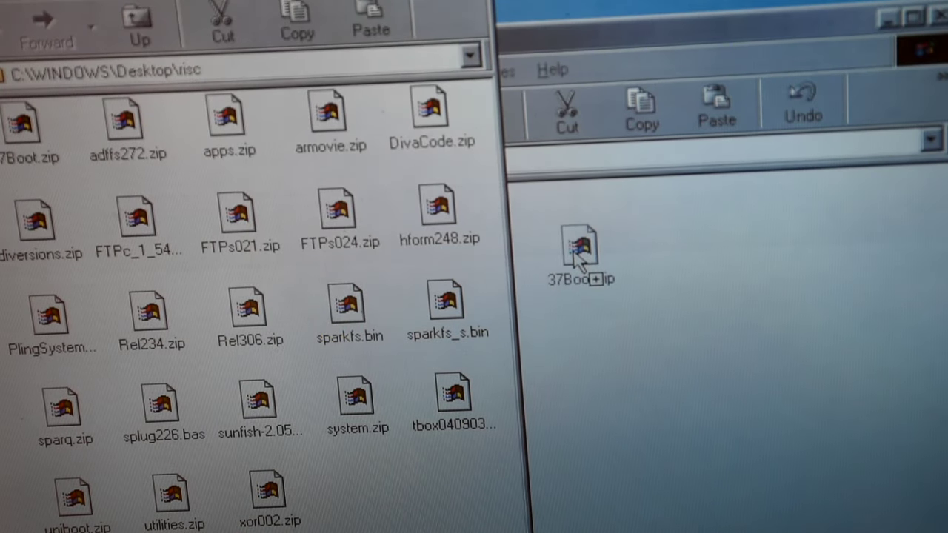
Step: Transfer 37Boot.zip by floppy disk and extract its !Boot application into the root directory of Sally
drag(573, 252, 573, 253)
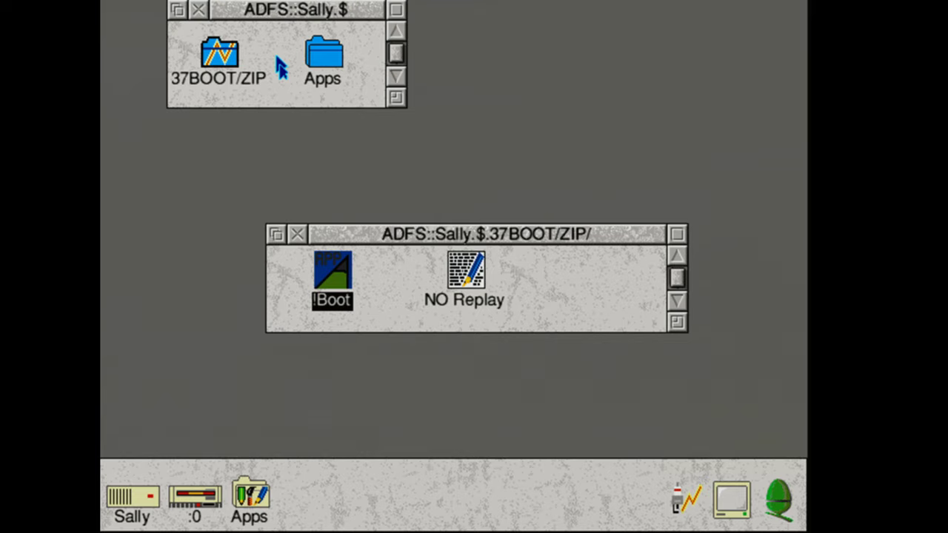
click(296, 234)
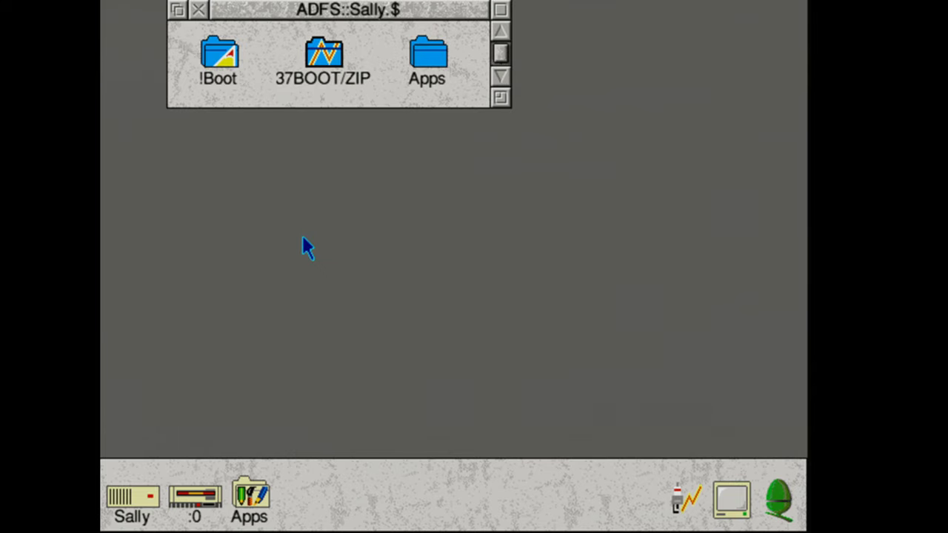
Step: Quit SparkPlug, close the Sally directory window and bring up the Task Manager options
middle_click(677, 494)
click(681, 465)
click(198, 9)
middle_click(780, 511)
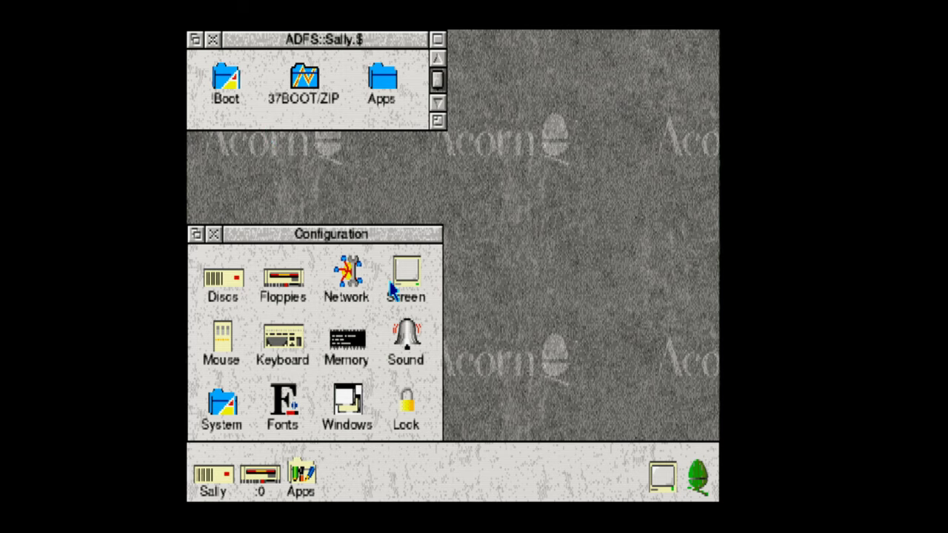
Step: Set the monitor type to Acorn AKF92 in the Screen configuration
click(398, 282)
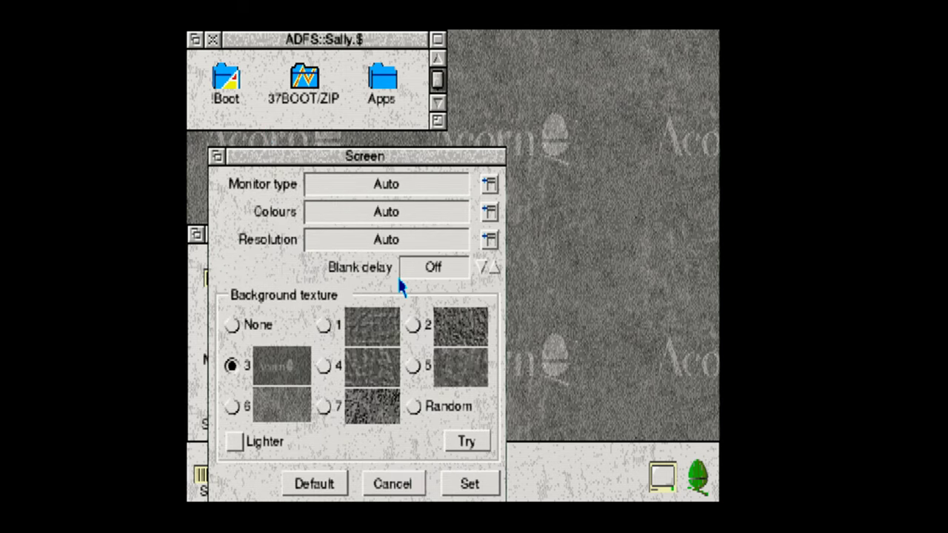
click(488, 189)
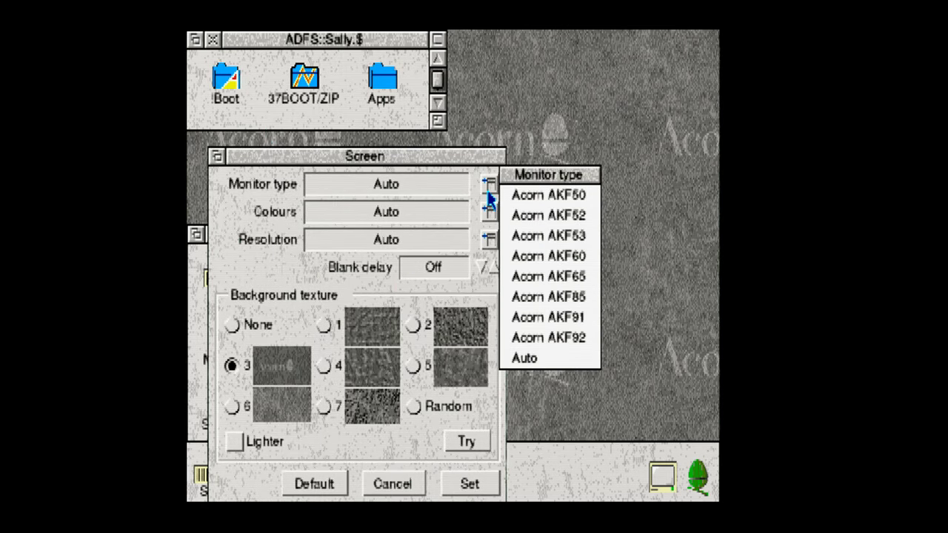
click(551, 339)
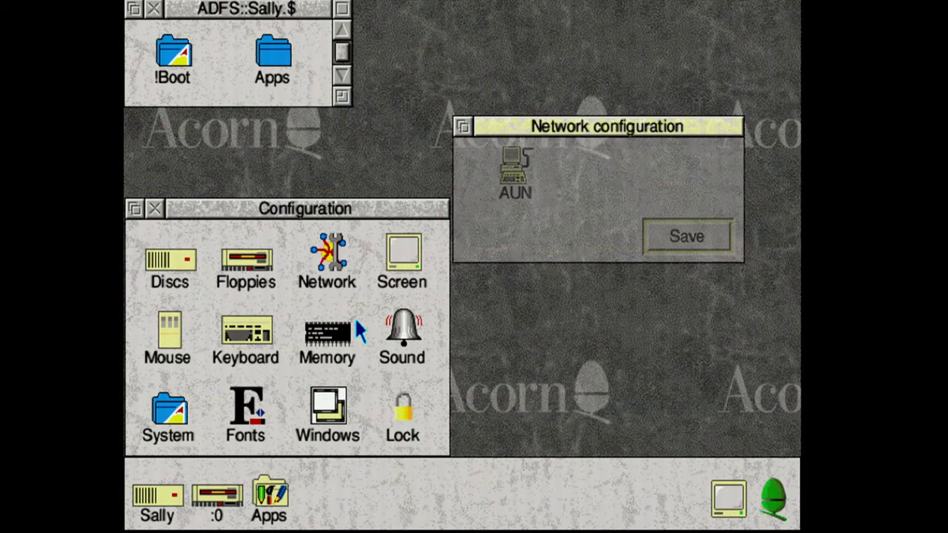
Step: Enable the TCP/IP Protocol Suite in the Internet configuration and open the network interfaces settings
click(681, 181)
click(508, 176)
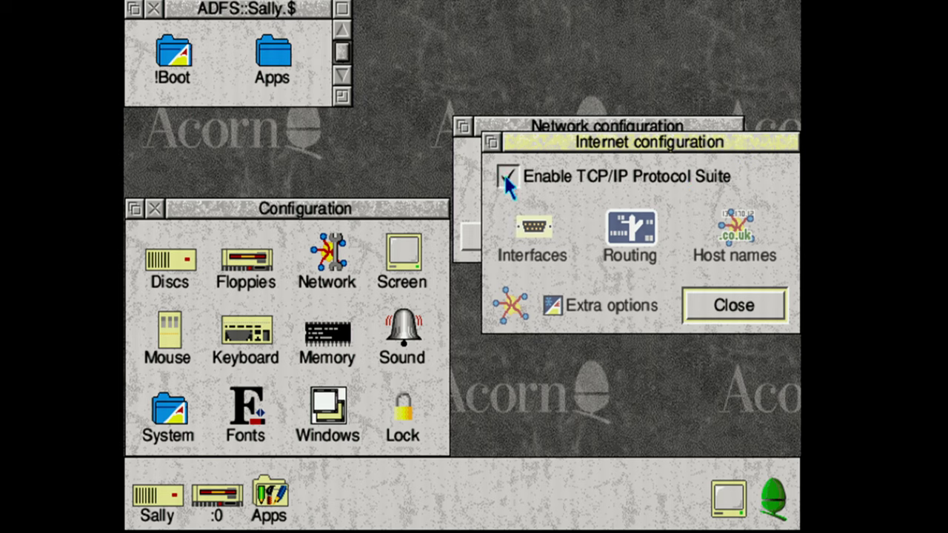
click(539, 255)
Step: Set the machine's host name to 192.168.0.200 in the Internet configuration
click(736, 239)
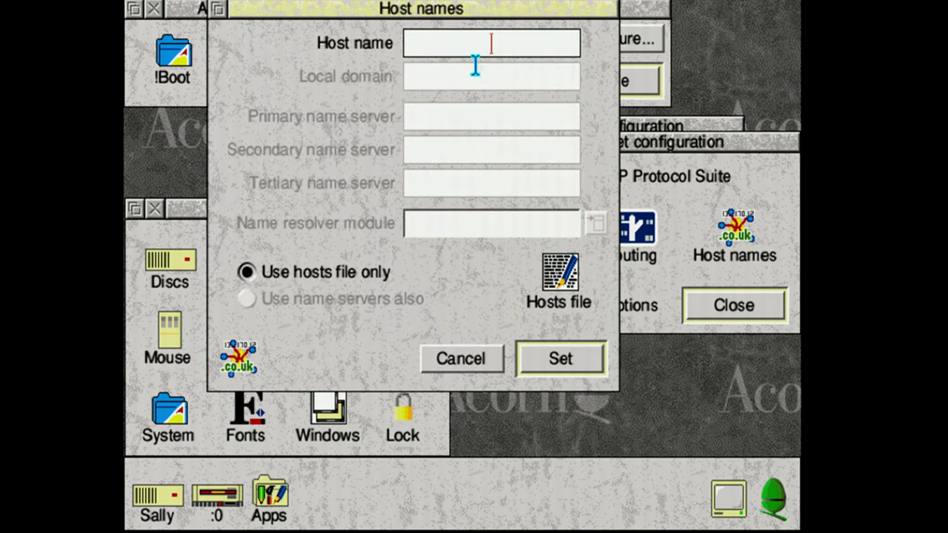
text(192.168.0.200)
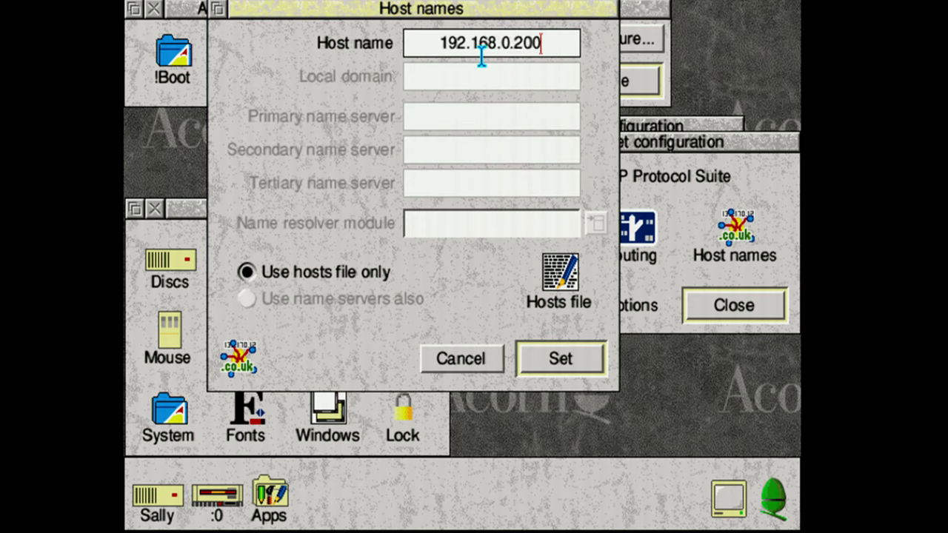
click(563, 359)
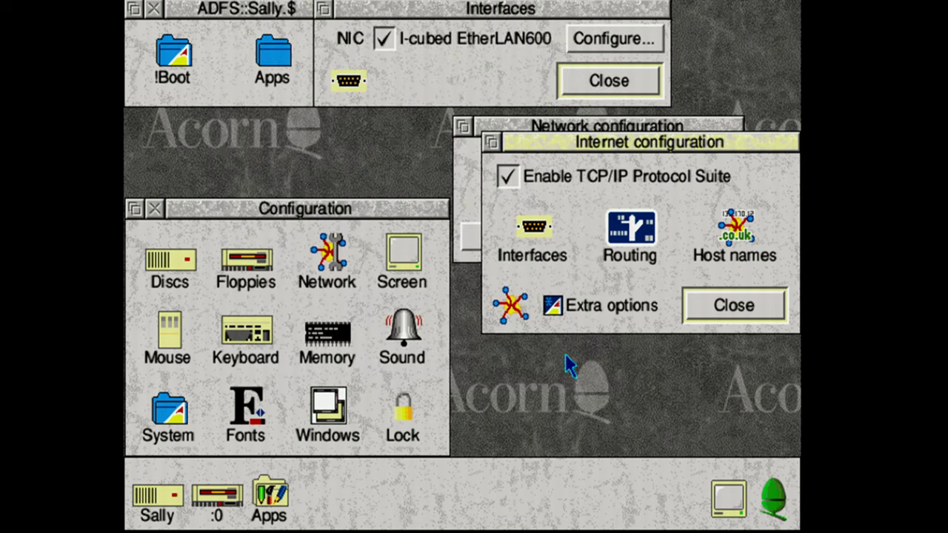
Step: Apply the I-cubed EtherLAN600 settings with the IP address from hostname and the default netmask, and save the network configuration
click(618, 39)
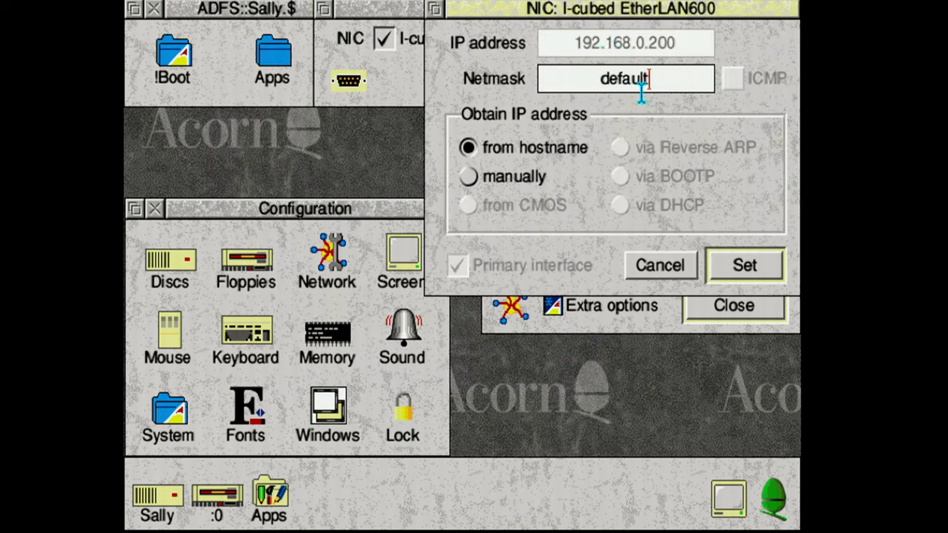
click(733, 268)
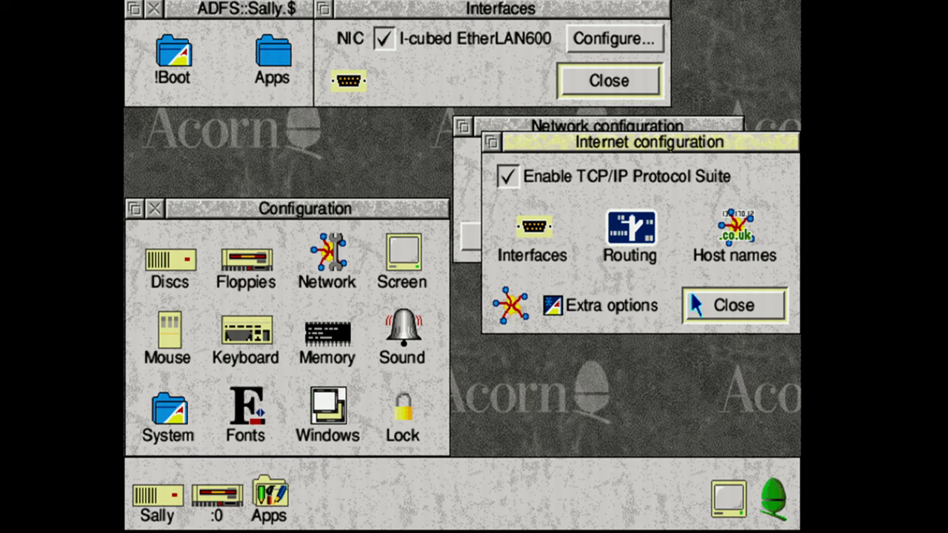
click(737, 309)
click(683, 236)
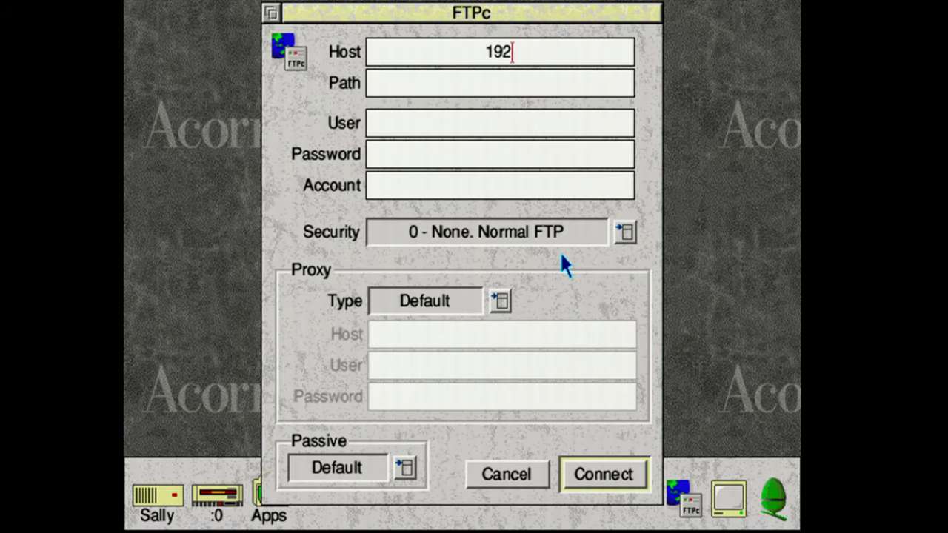
Step: Connect FTPc to the host 192.168.0.14 and browse the files in its riscos directory
text(.168.0.14)
key(Return)
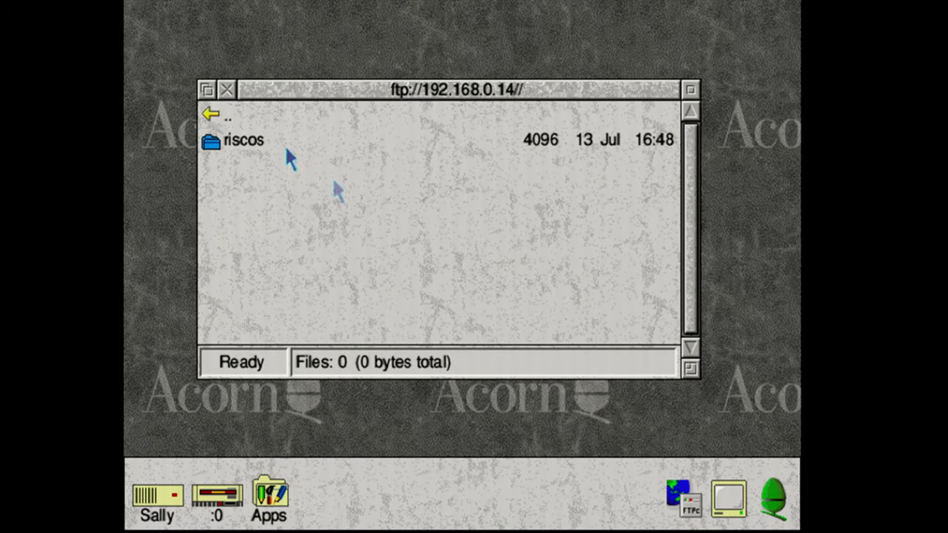
double_click(248, 141)
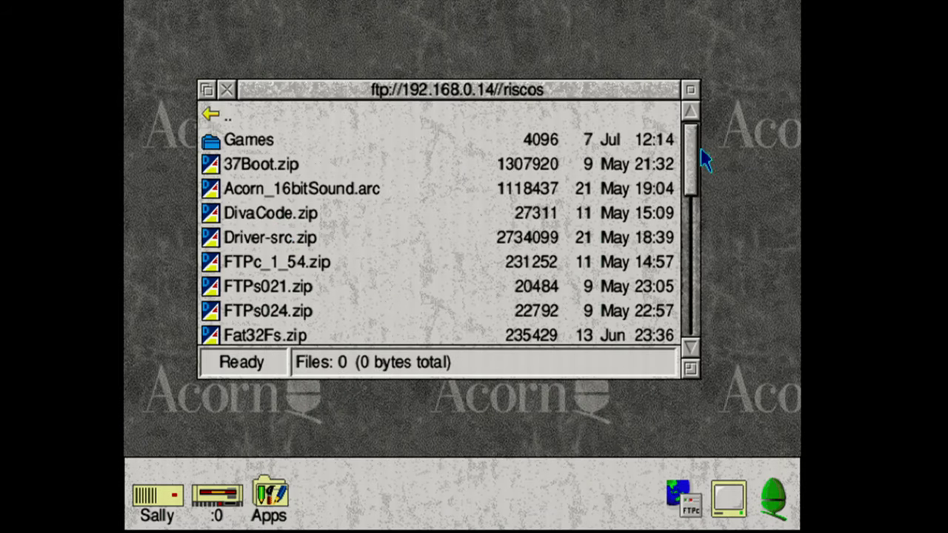
drag(693, 152, 689, 245)
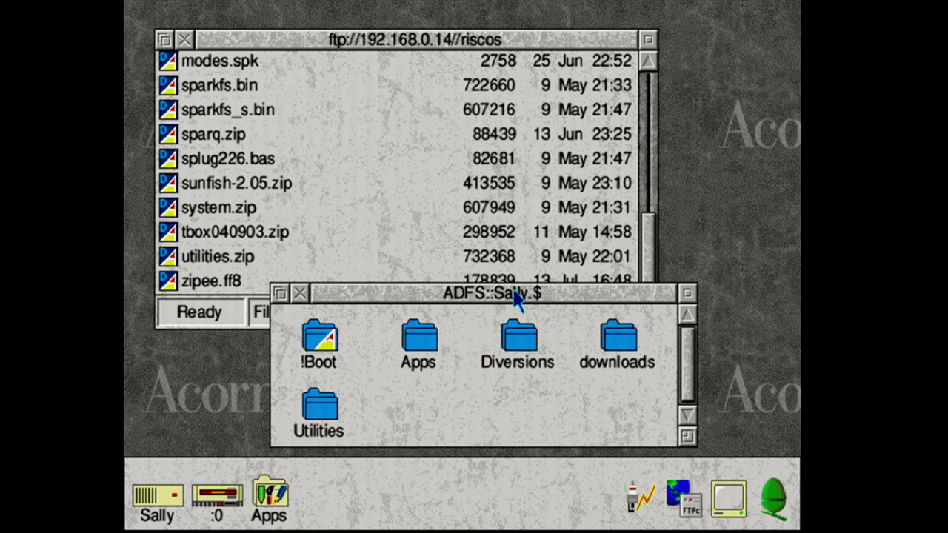
Step: Examine the contents of the Apps, Utilities and Diversions directories on the Sally hard disc
double_click(418, 354)
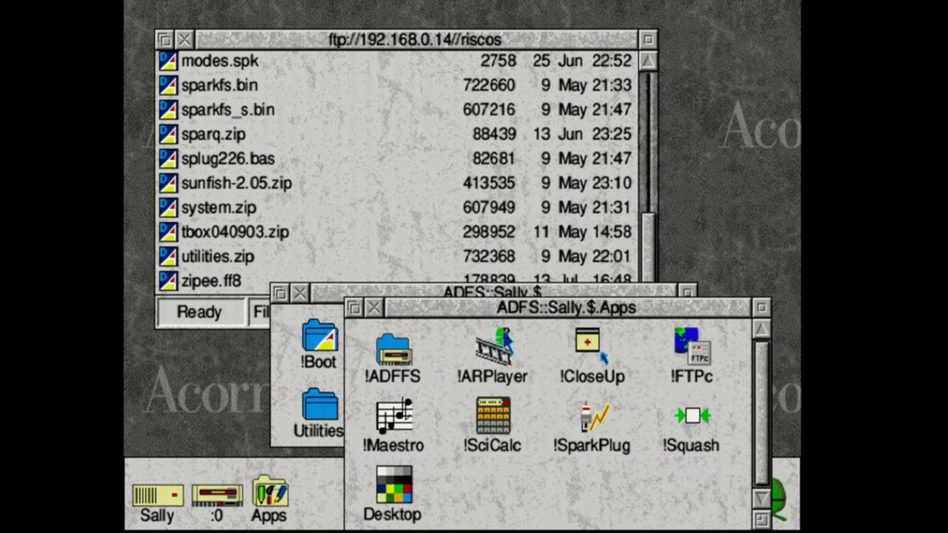
click(376, 311)
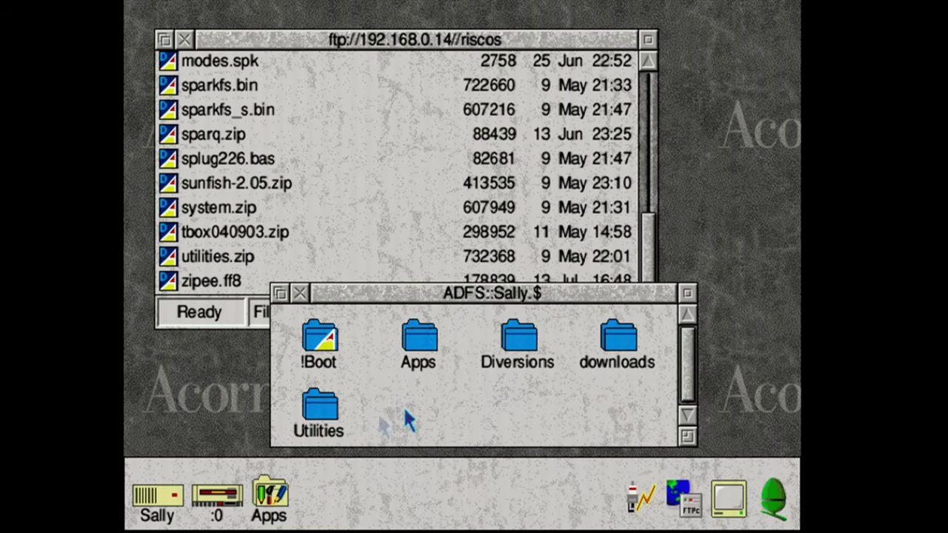
double_click(326, 417)
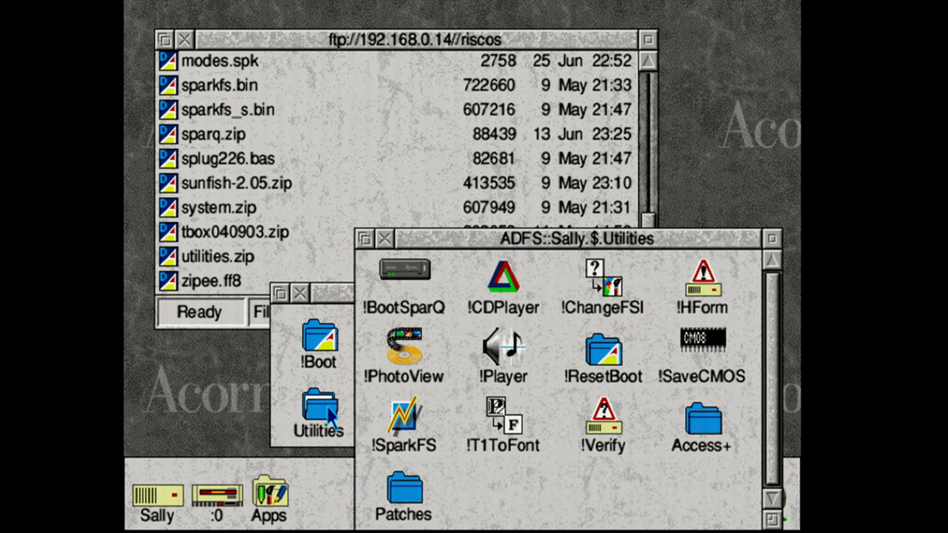
click(386, 240)
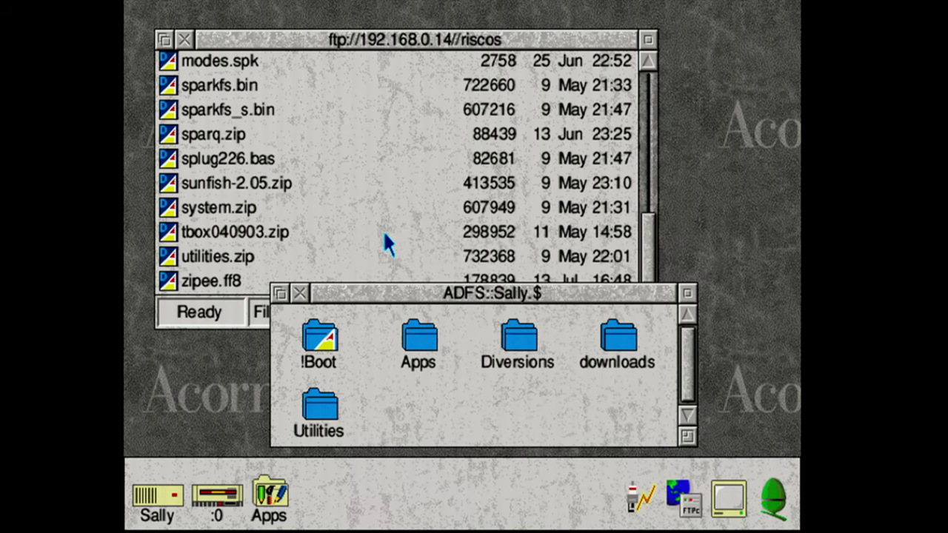
double_click(528, 346)
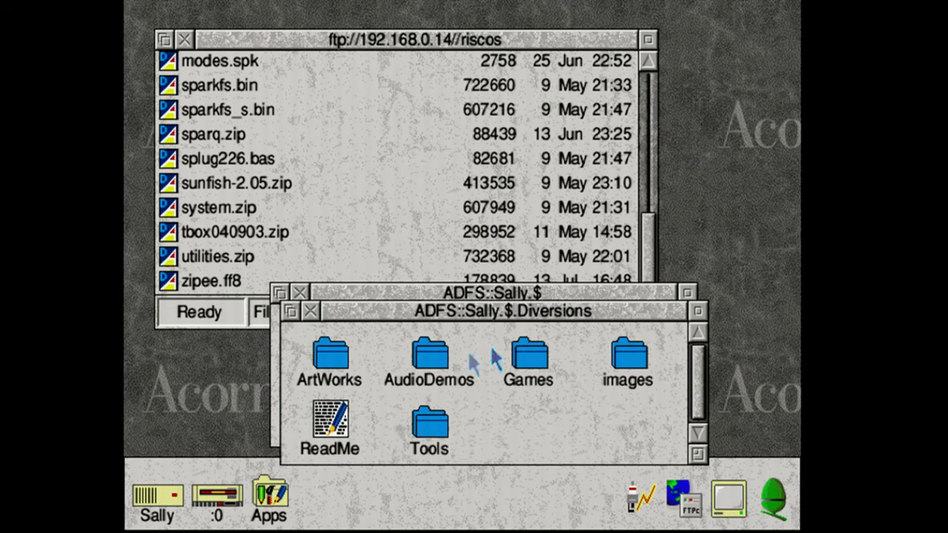
click(312, 311)
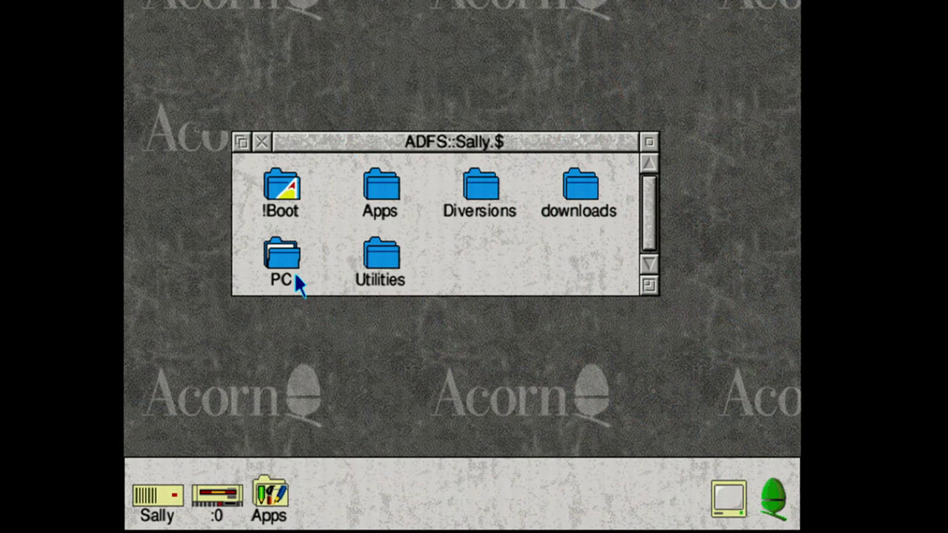
Step: Open the PC Card configuration from the PC directory and create a new configuration named Dos
double_click(290, 268)
double_click(343, 215)
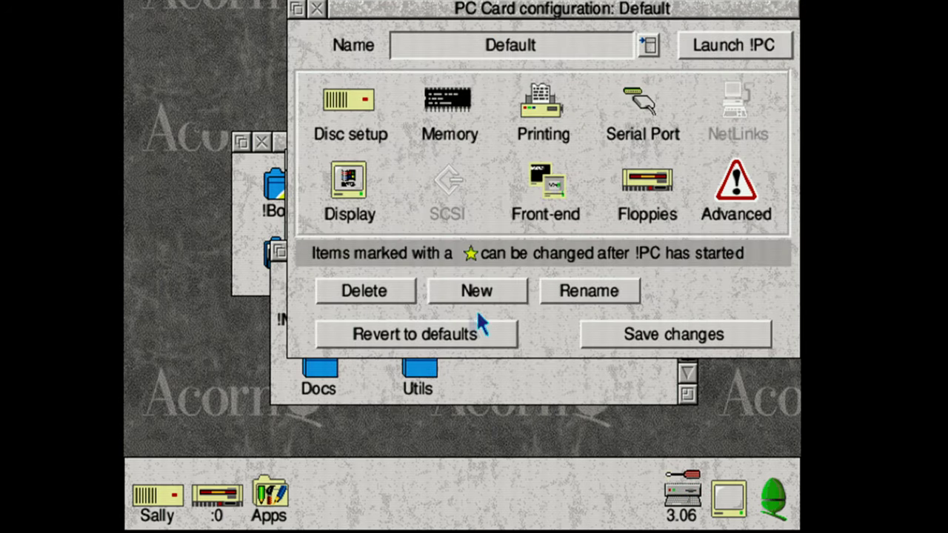
click(474, 294)
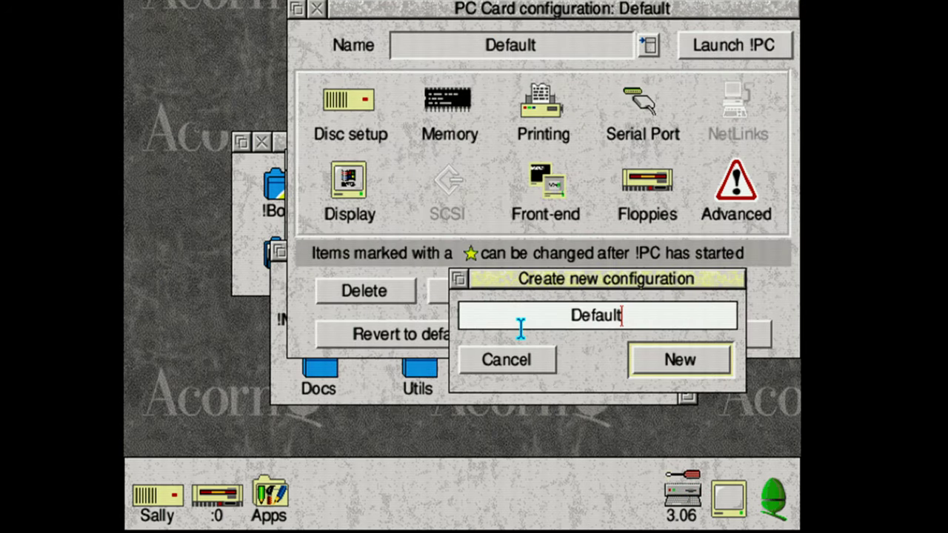
key(BackSpace)
key(BackSpace)
key(BackSpace)
key(BackSpace)
key(BackSpace)
text(os)
key(Return)
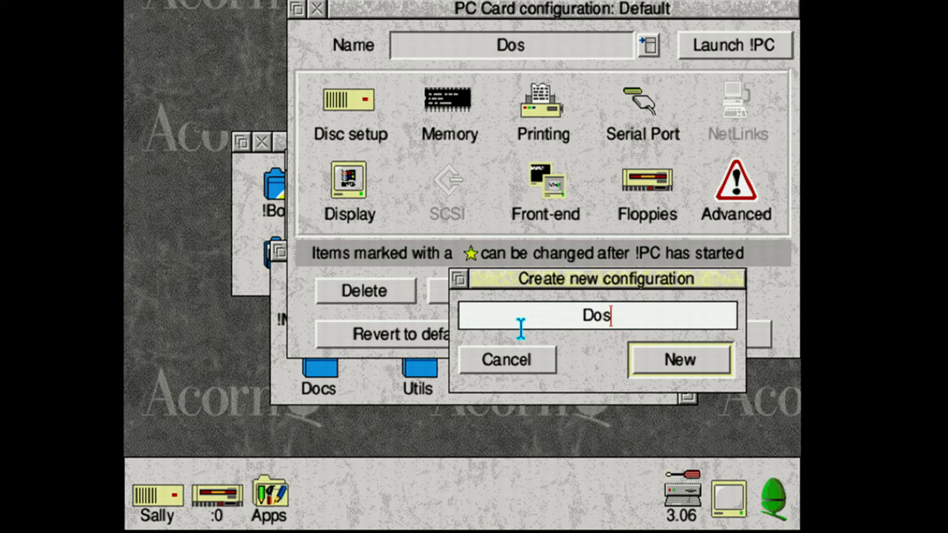
Step: Examine the Dos configuration's disc, memory, serial port, display, front-end and floppy settings without changing them
click(321, 126)
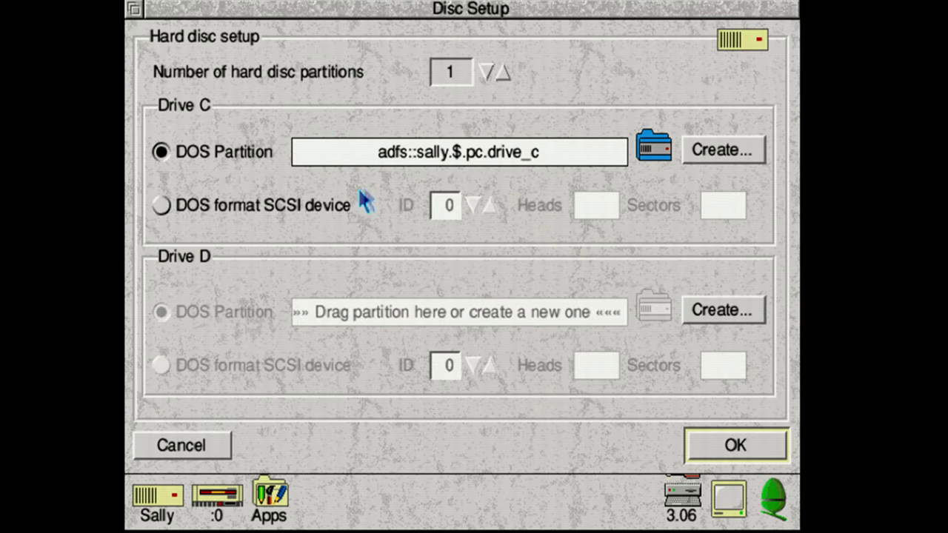
click(196, 446)
click(419, 125)
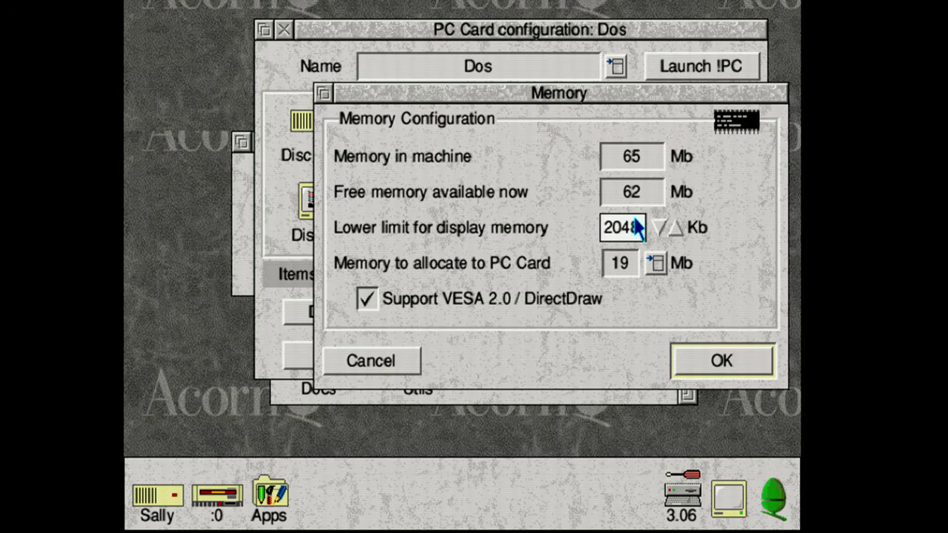
click(416, 361)
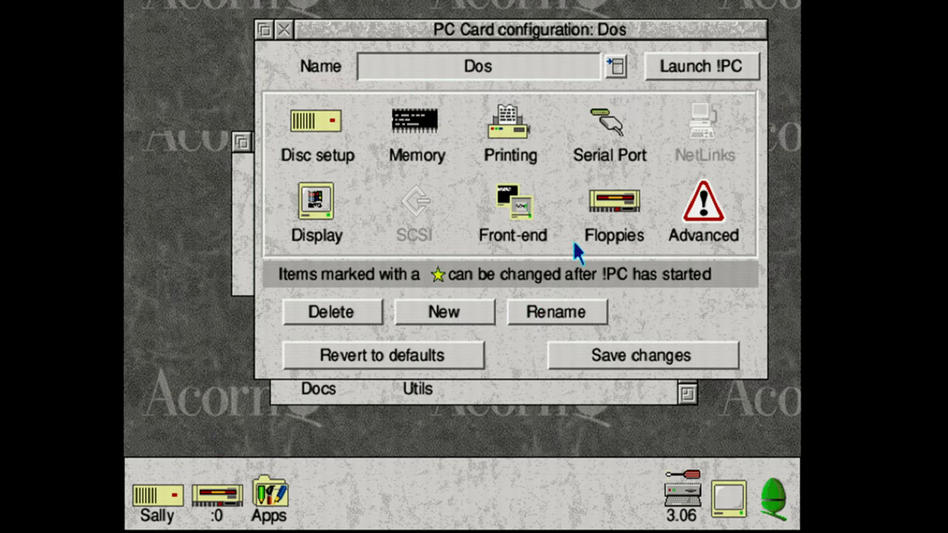
click(612, 125)
click(370, 388)
click(314, 211)
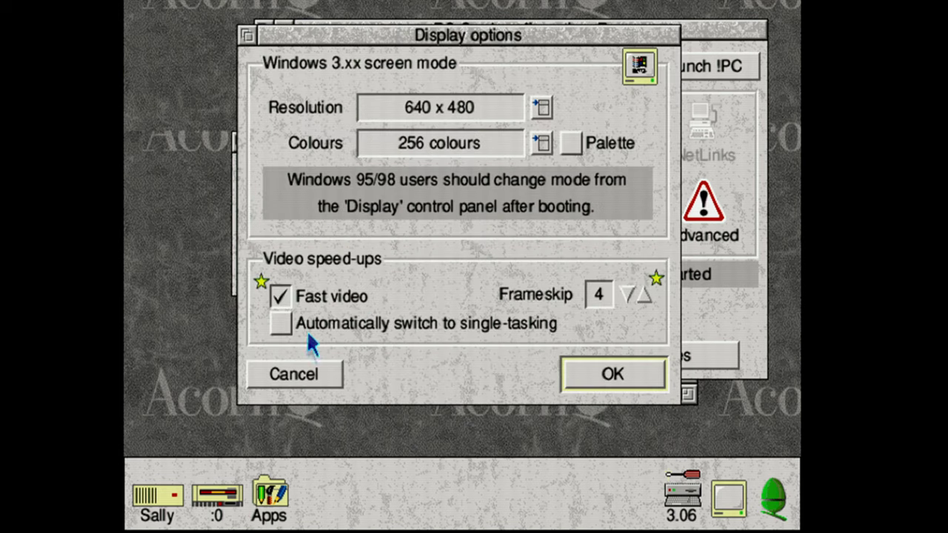
click(299, 379)
click(514, 206)
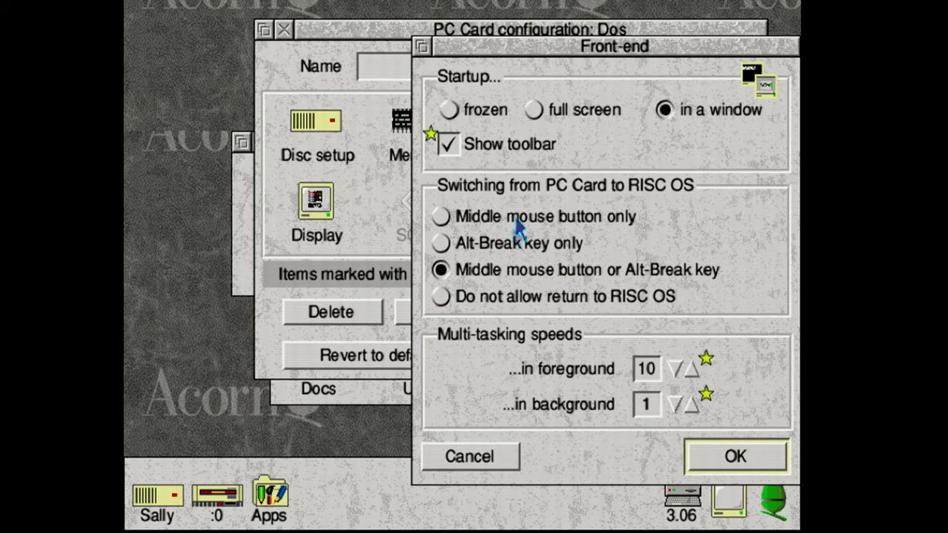
click(483, 451)
click(613, 215)
click(463, 308)
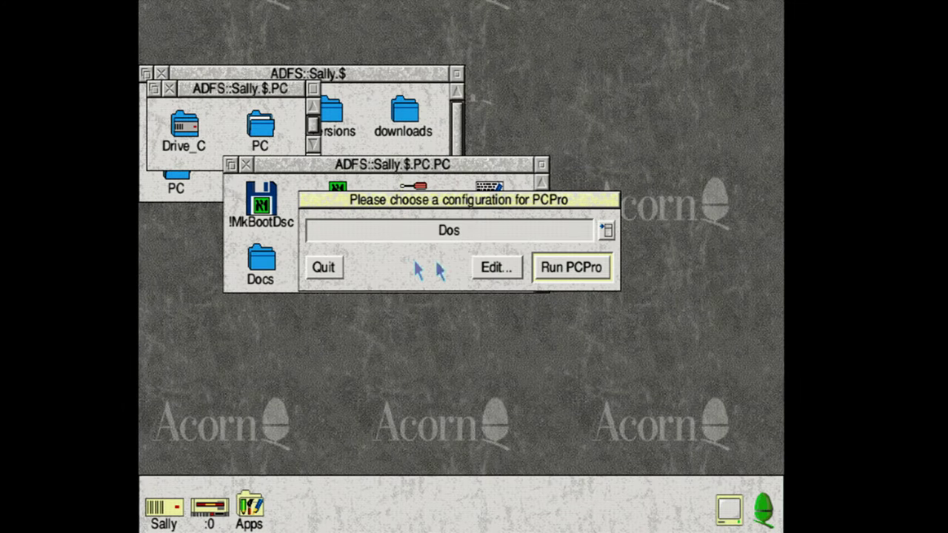
Step: Start PCPro with the Dos configuration, and run dir and sndtst at the DOS prompt
click(575, 276)
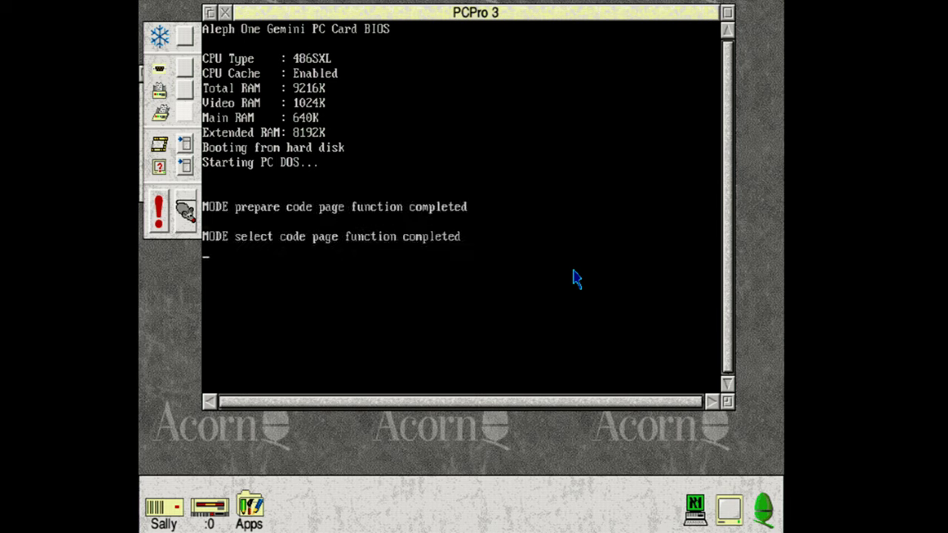
text(dir)
key(Return)
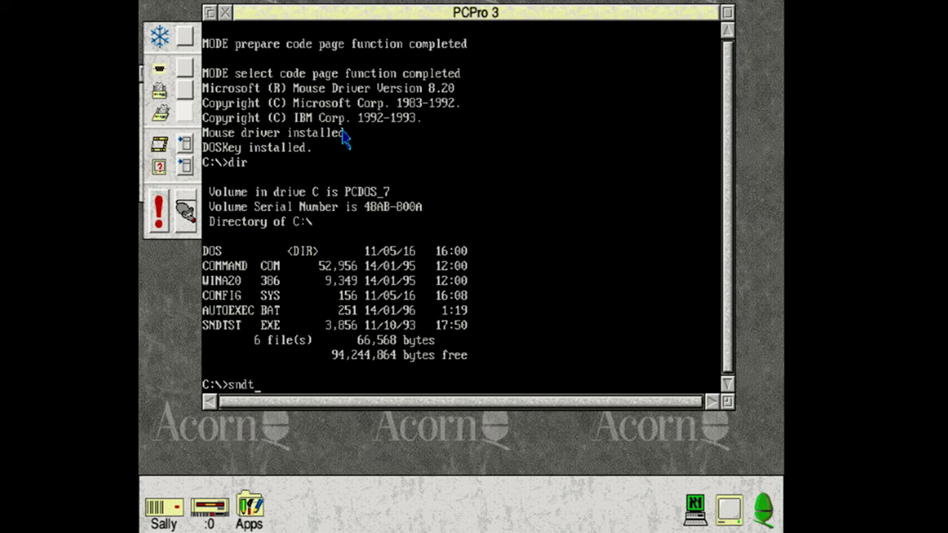
text(sndtst)
key(Return)
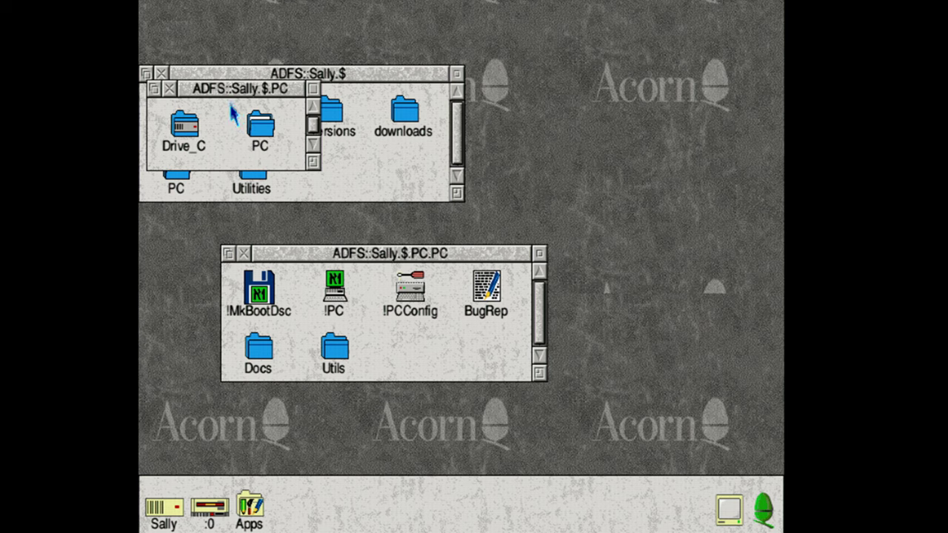
Step: Open the Drive_C and downloads directories and arrange their windows clear of the other directory displays
drag(231, 92, 613, 127)
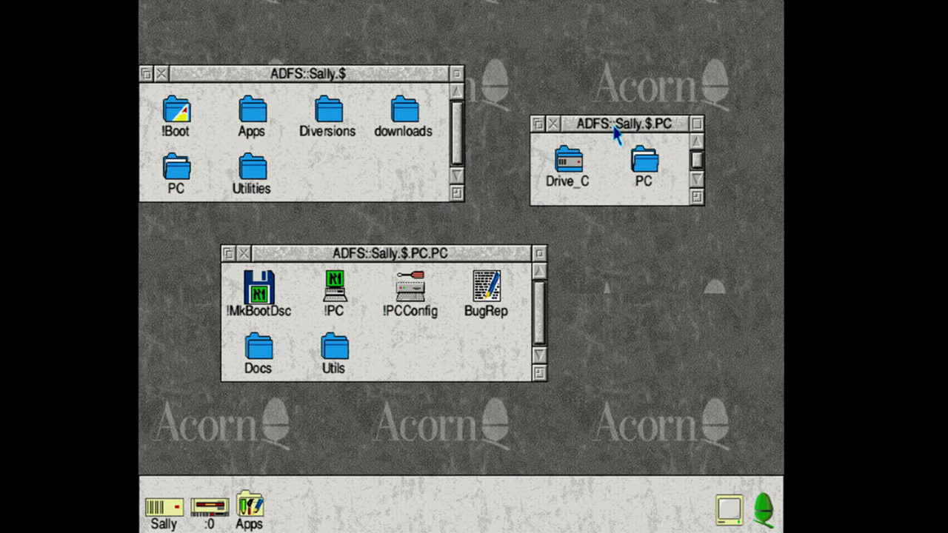
double_click(567, 167)
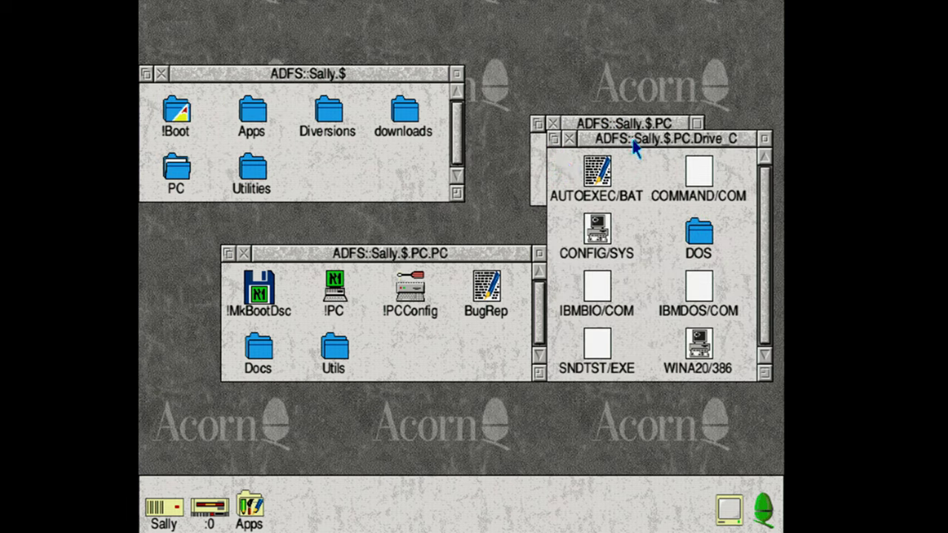
drag(633, 146, 470, 231)
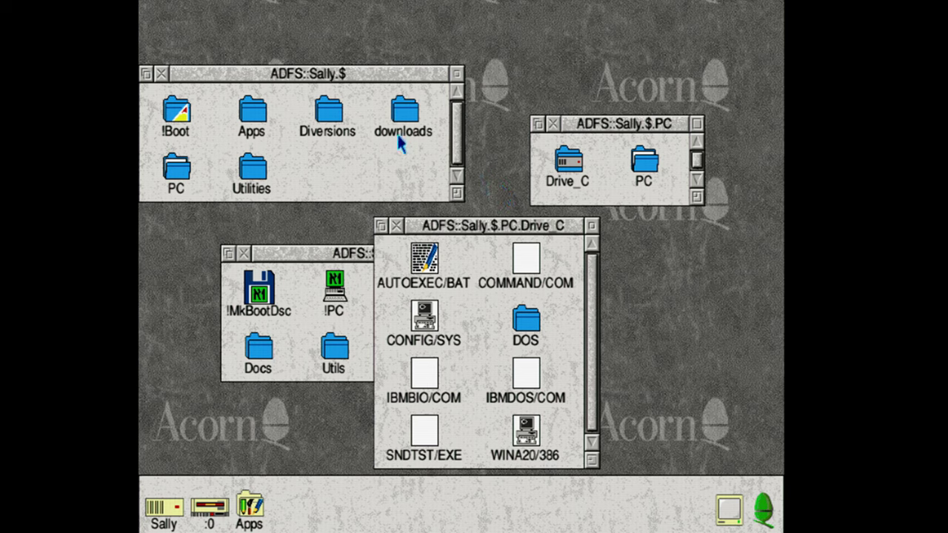
double_click(406, 108)
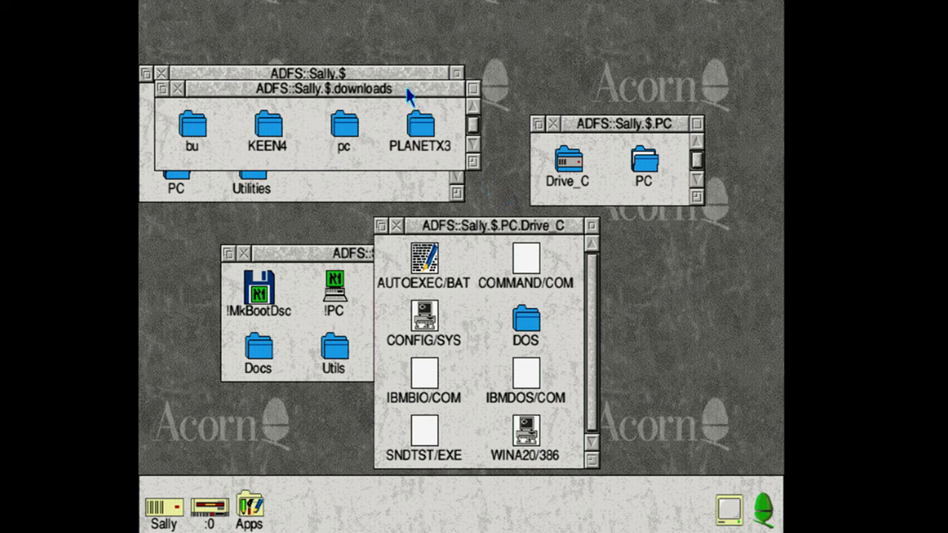
drag(408, 93, 489, 320)
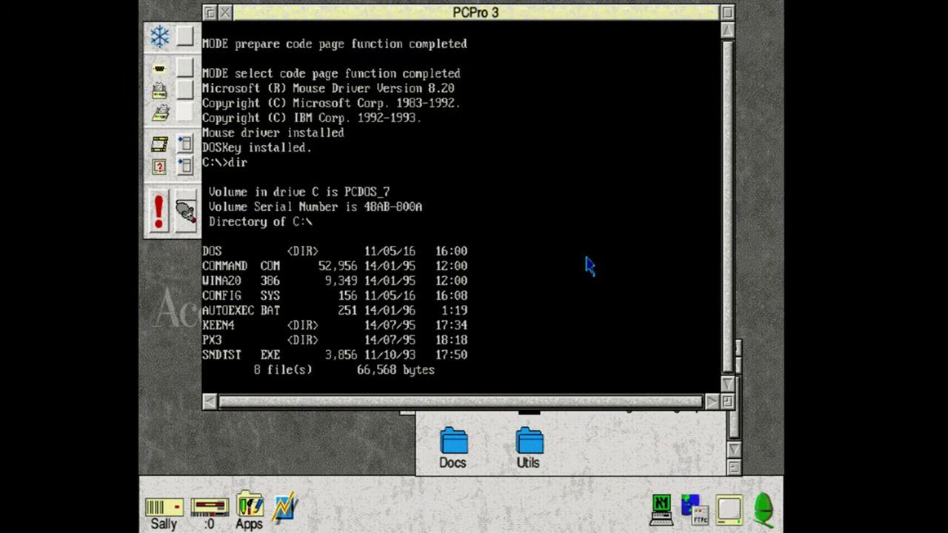
Step: Launch px3 from the PX3 directory at the DOS prompt with AdLib as the audio device
text(cd px3)
key(Return)
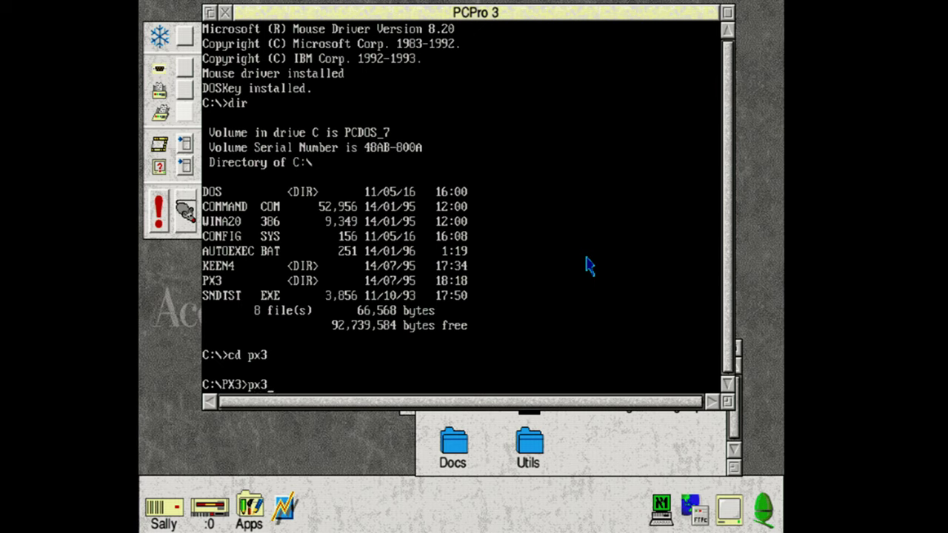
text(px3)
key(Return)
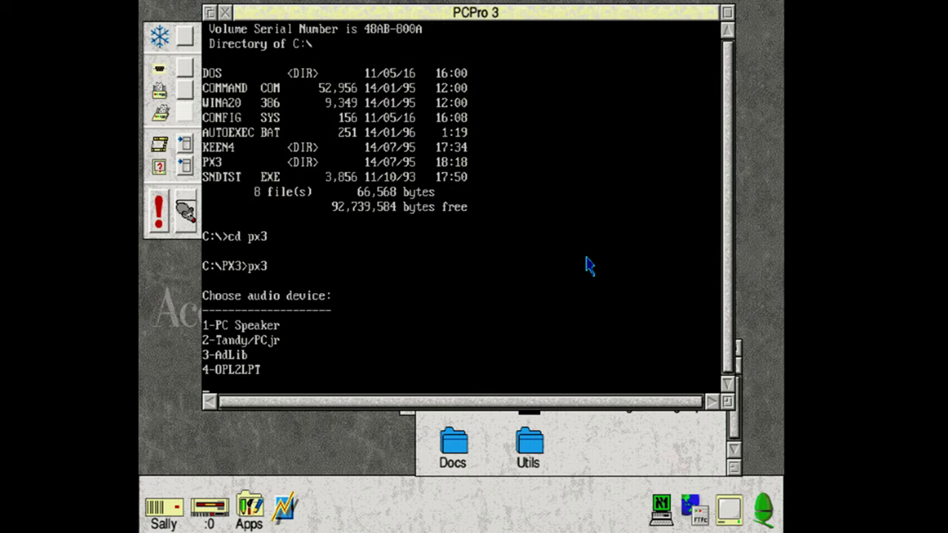
key(3)
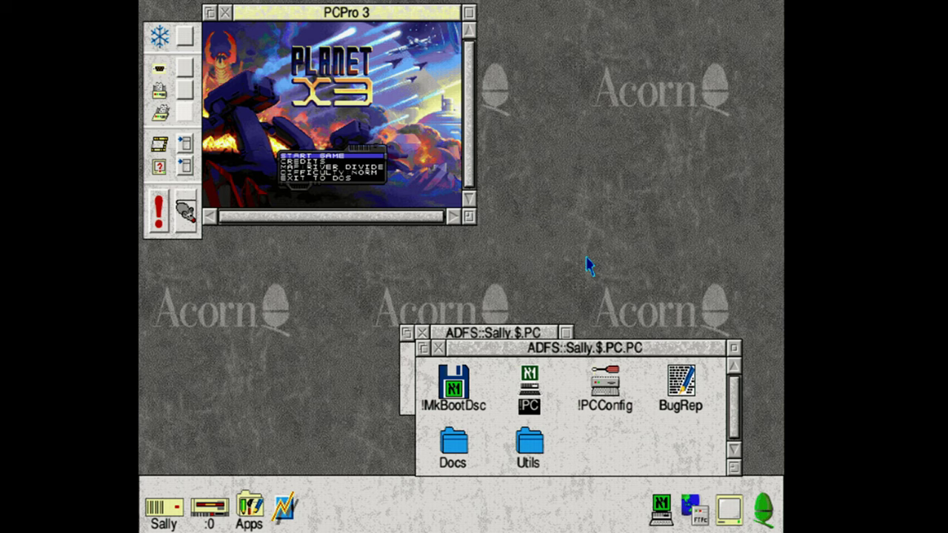
Step: Start a game of Planet X3 and move five steps right and three steps up on the map
key(Return)
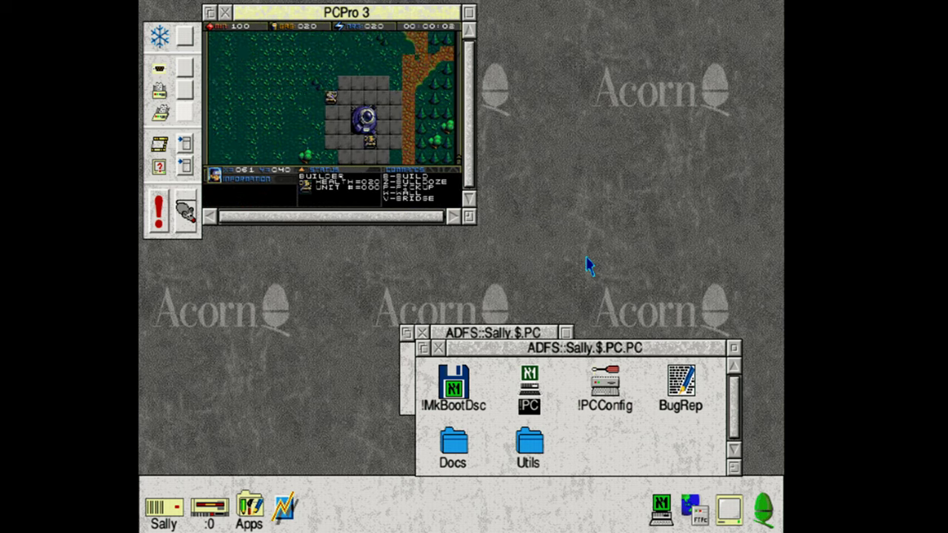
key(Right)
key(Right)
key(Right)
key(Right)
key(Right)
key(Up)
key(Up)
key(Up)
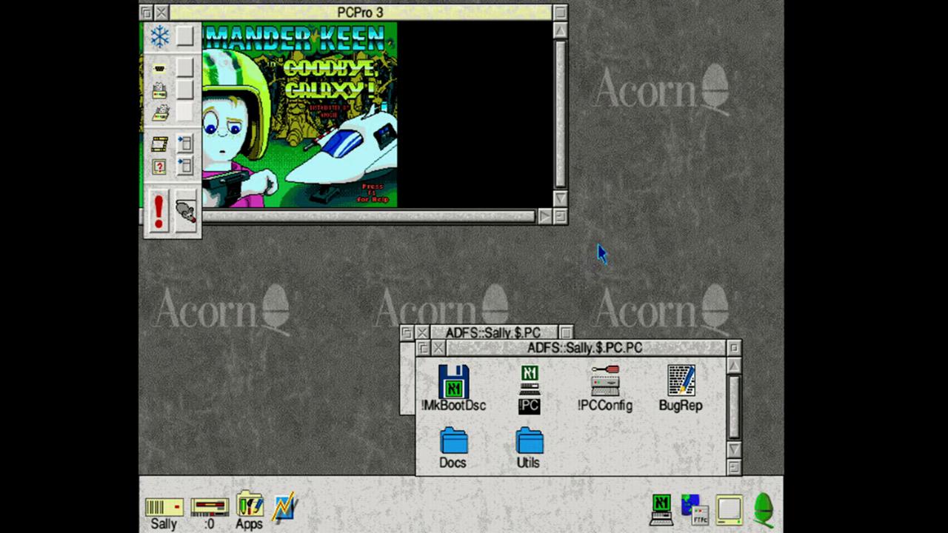
Step: Move the PCPro window fully into view and begin a new normal game of Commander Keen
drag(453, 15, 543, 81)
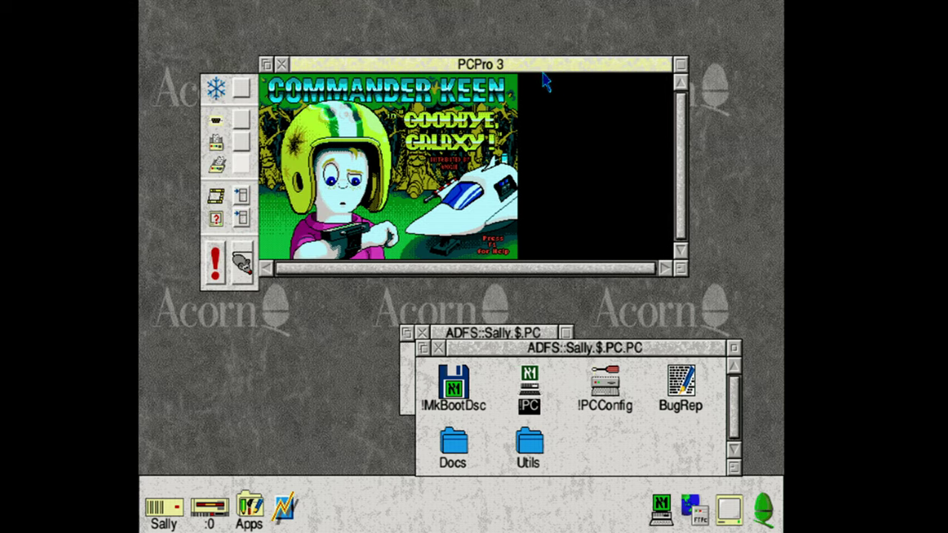
key(Escape)
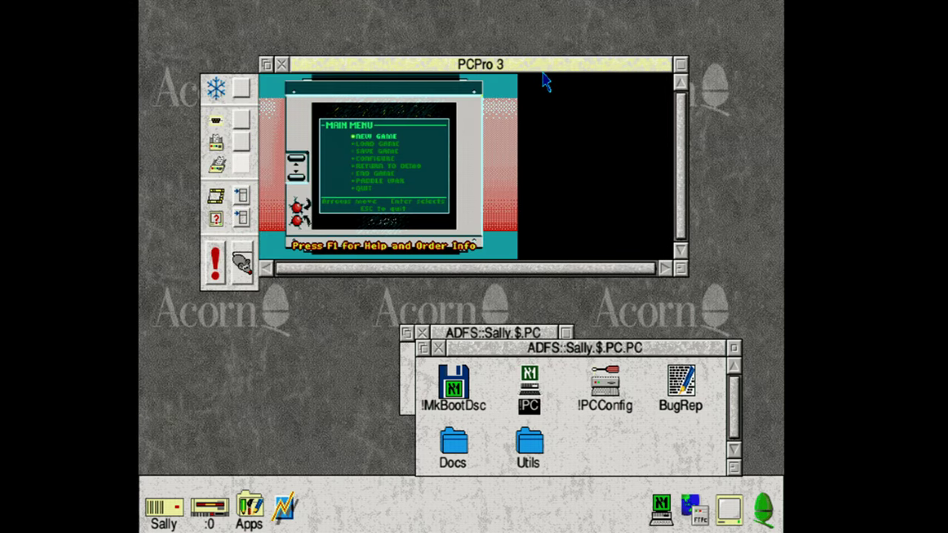
key(Return)
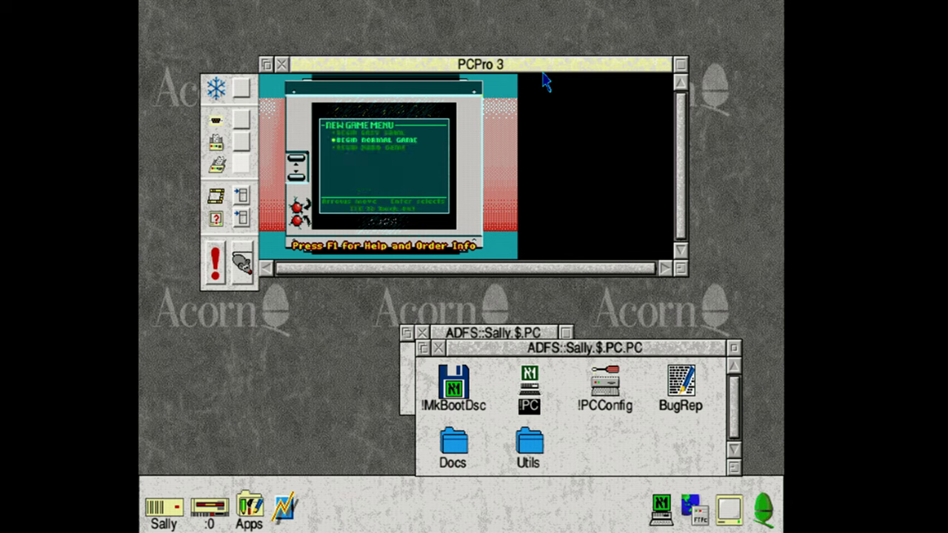
key(Return)
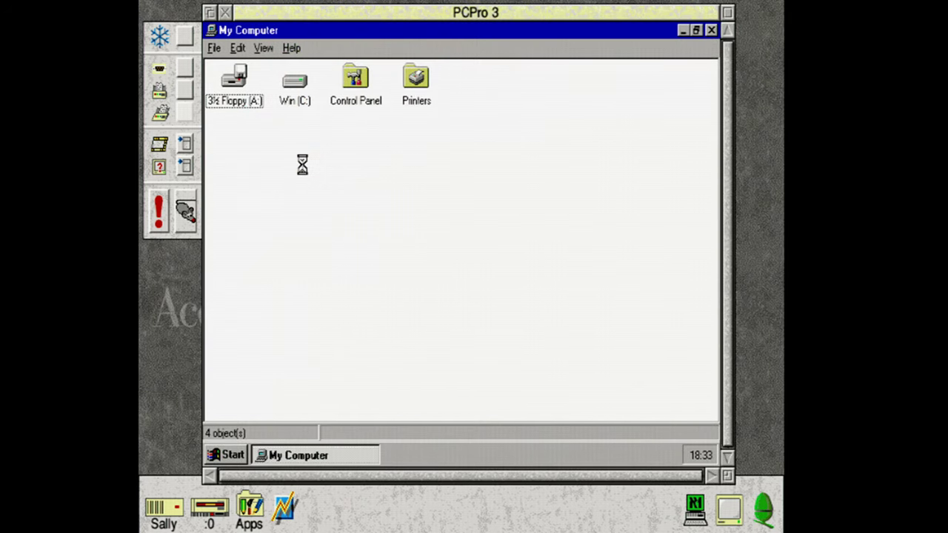
Step: Launch Solitaire from the Windows 95 accessory games and turn over cards from the deck
click(222, 455)
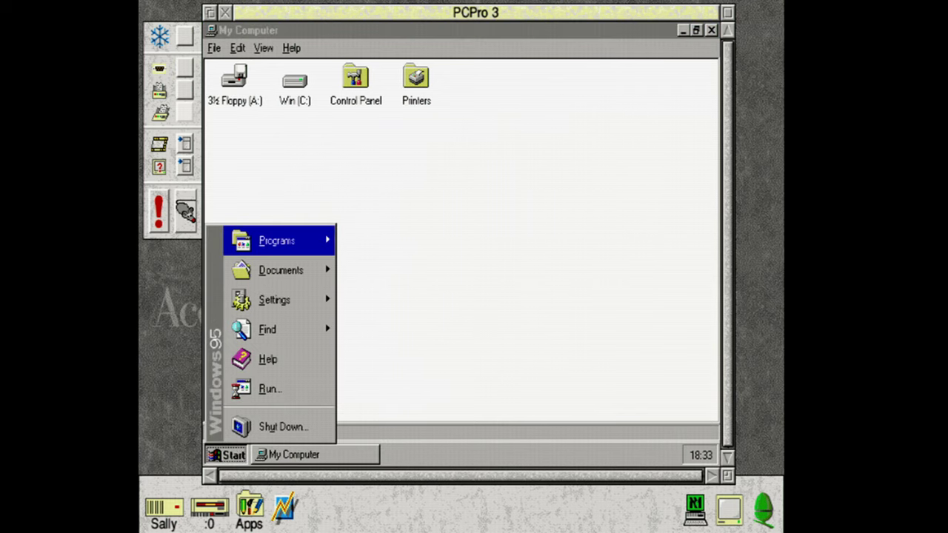
mouse_move(296, 248)
mouse_move(393, 245)
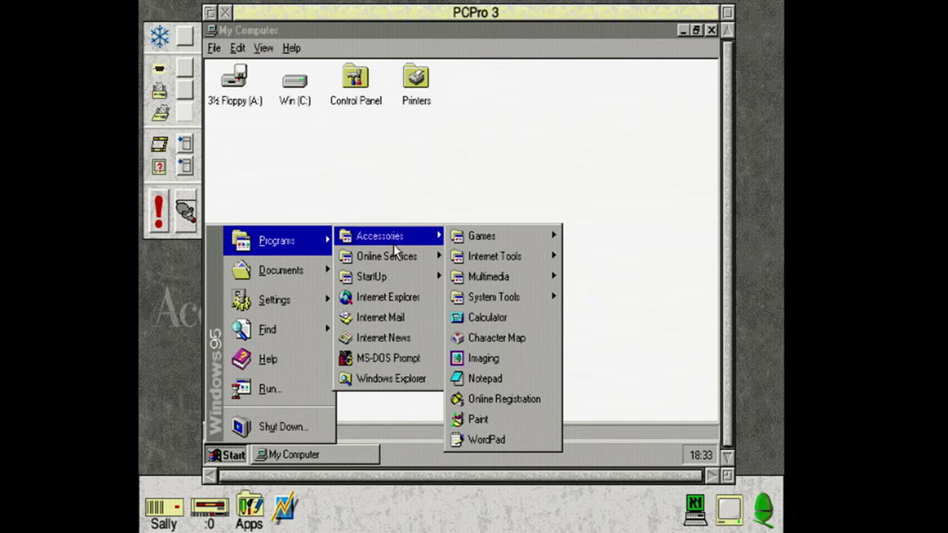
mouse_move(522, 243)
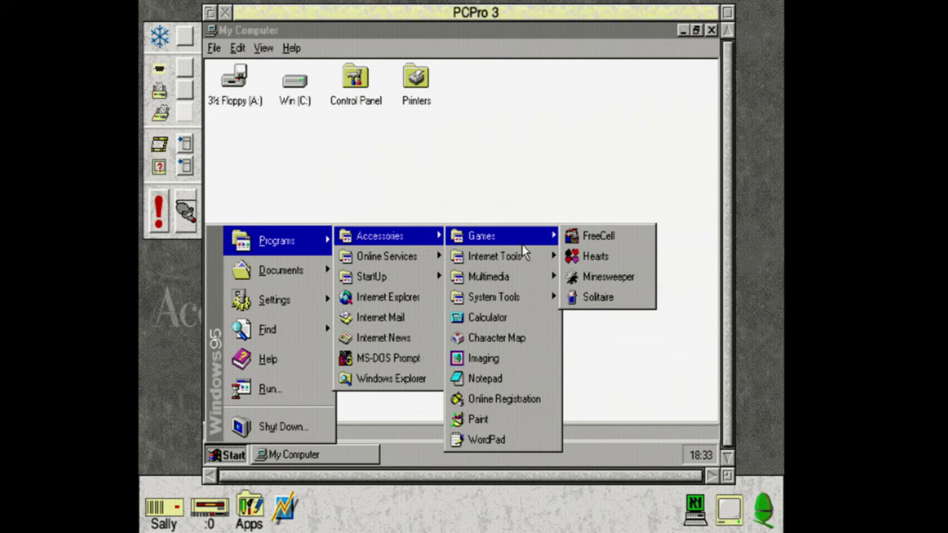
click(611, 289)
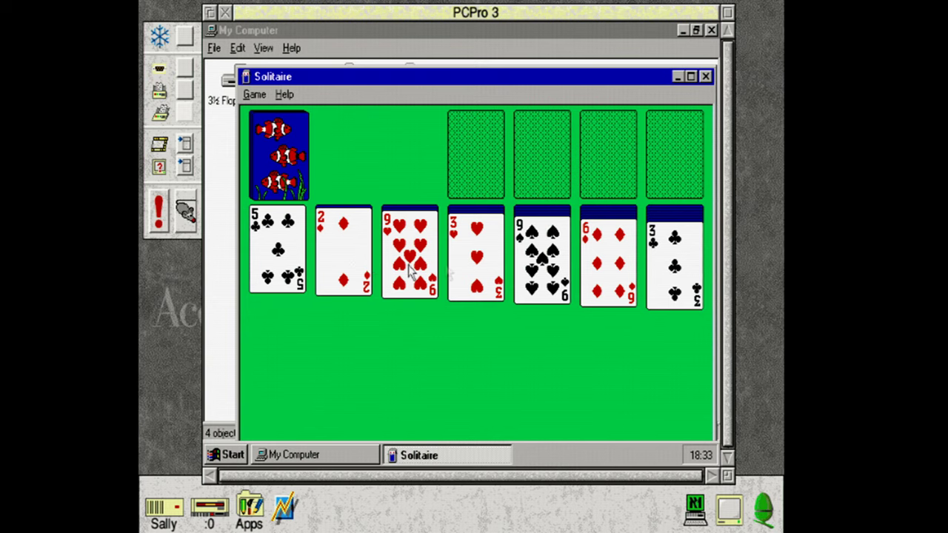
click(299, 191)
click(299, 191)
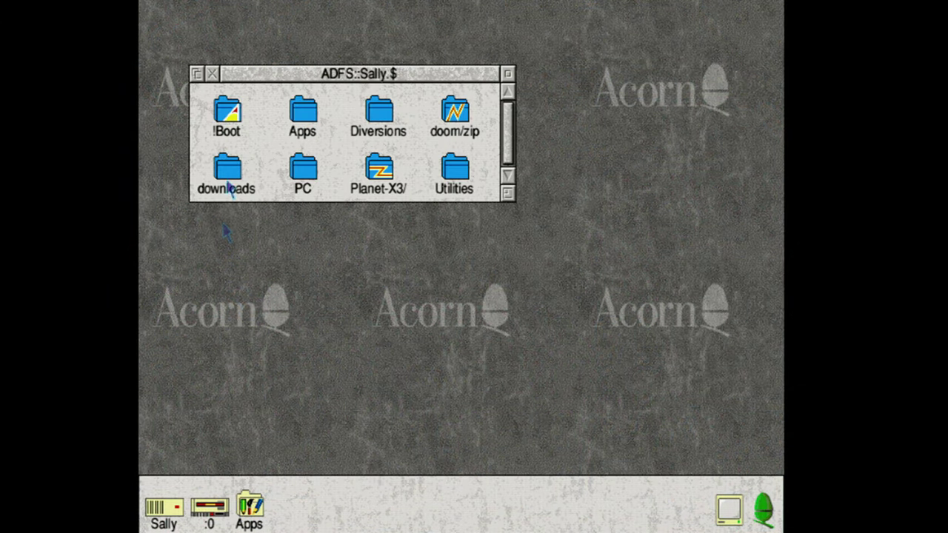
Step: Open the Sound settings in the !Boot configuration of the Sally hard disc
double_click(227, 132)
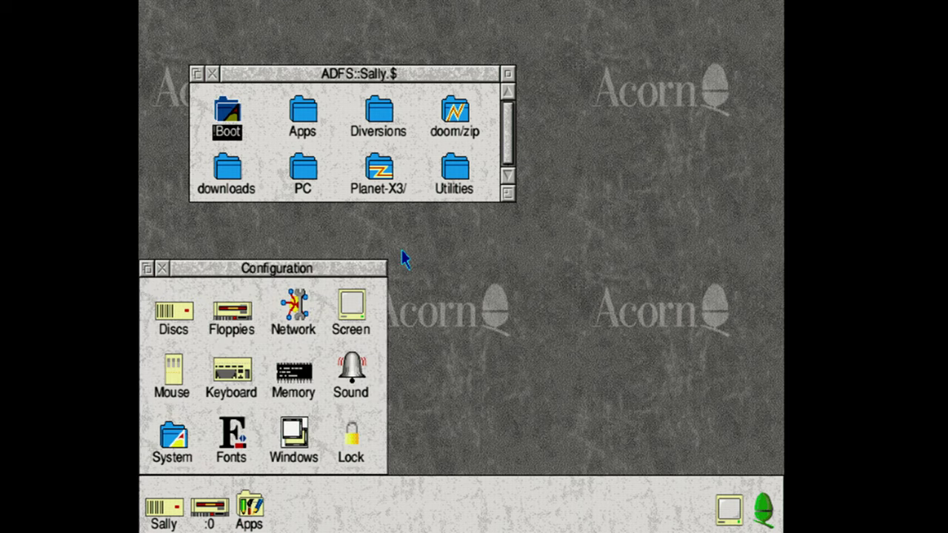
click(353, 376)
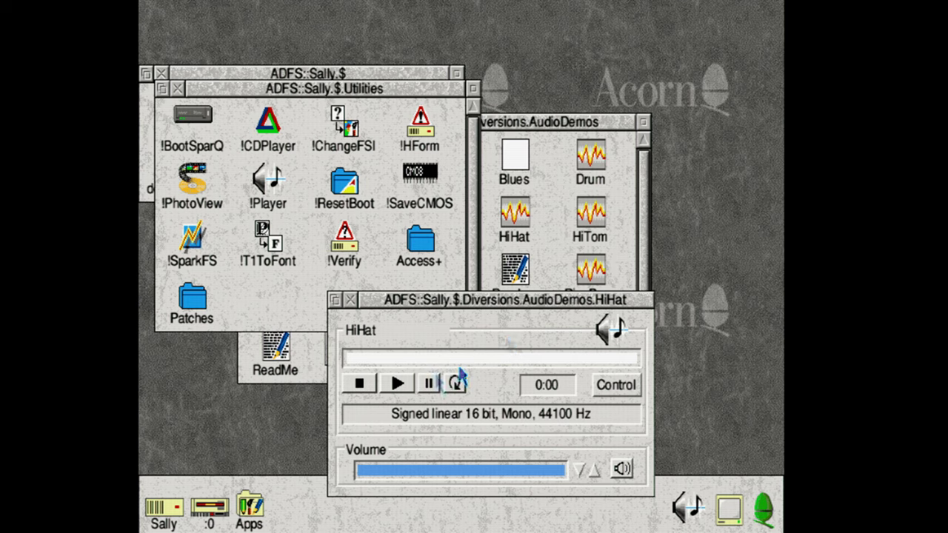
Step: Play the HiHat, HiTom, RingBass and Drum samples from the AudioDemos folder one after another in the sound player
click(394, 385)
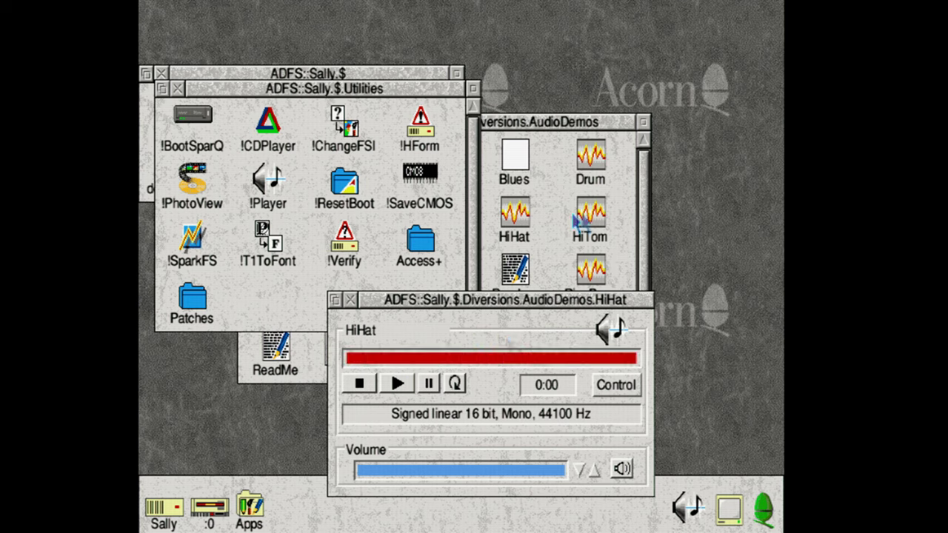
drag(579, 220, 502, 329)
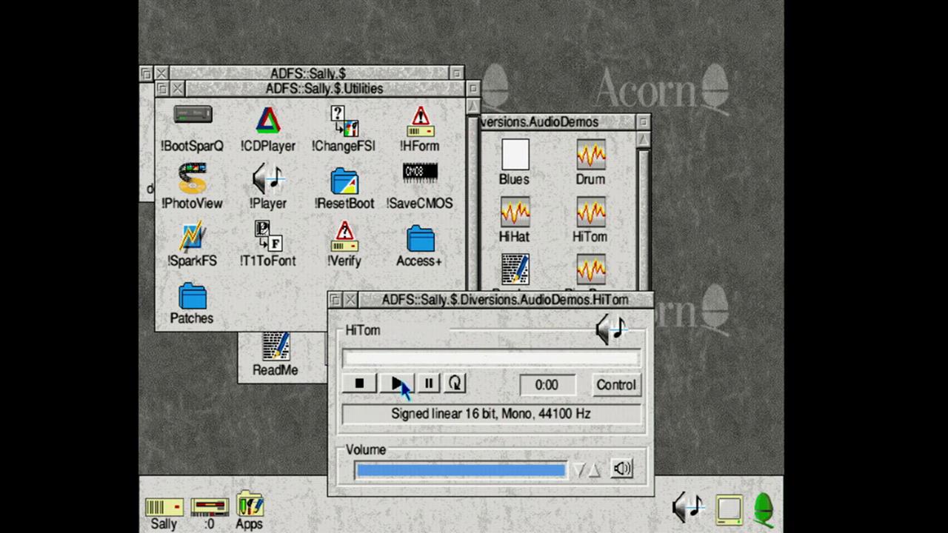
click(398, 384)
drag(596, 275, 496, 363)
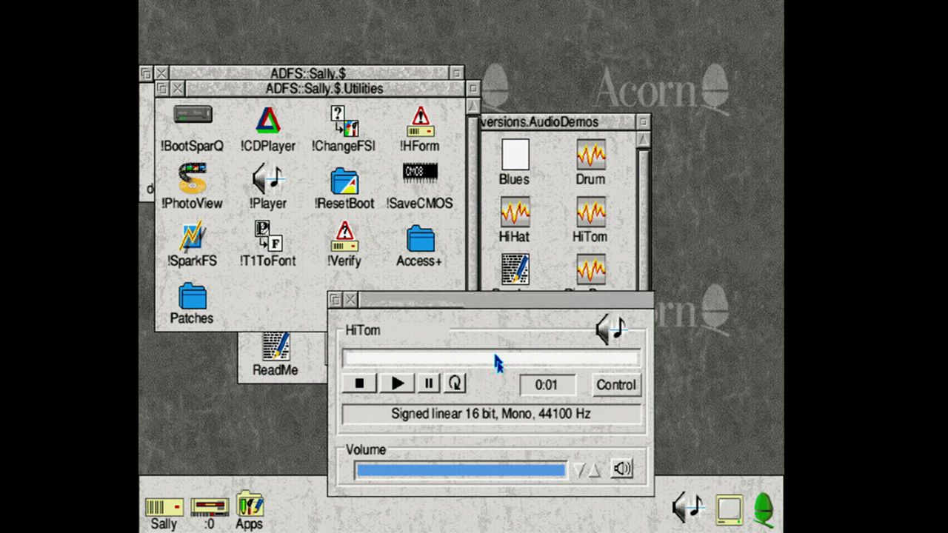
click(398, 383)
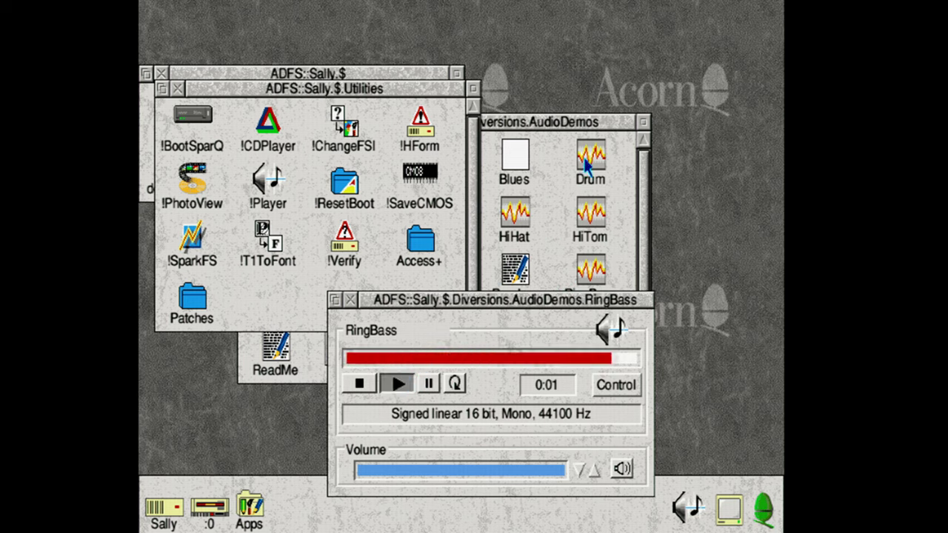
drag(585, 164, 491, 351)
click(398, 384)
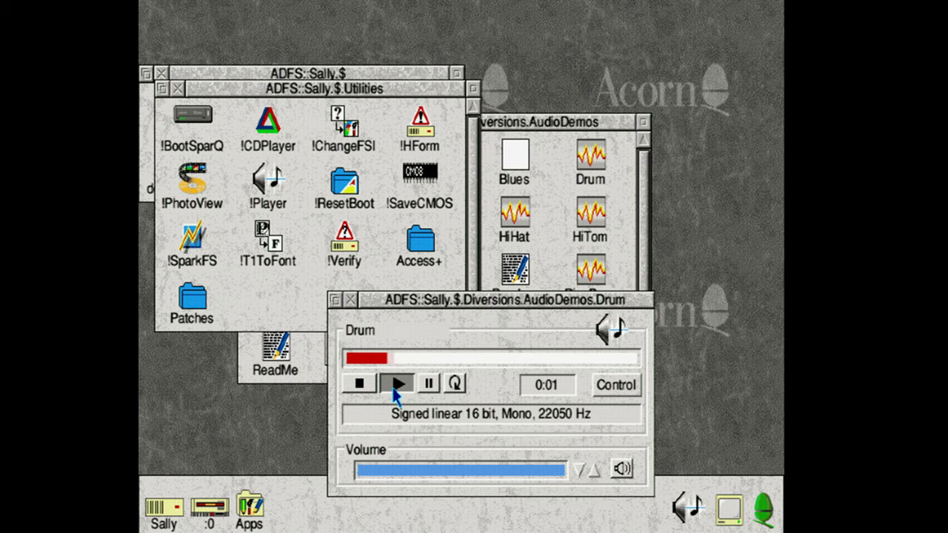
Step: Bring the AudioDemos folder fully into view and play the Blast sample before closing the player
drag(538, 121, 538, 33)
drag(456, 78, 455, 340)
click(398, 384)
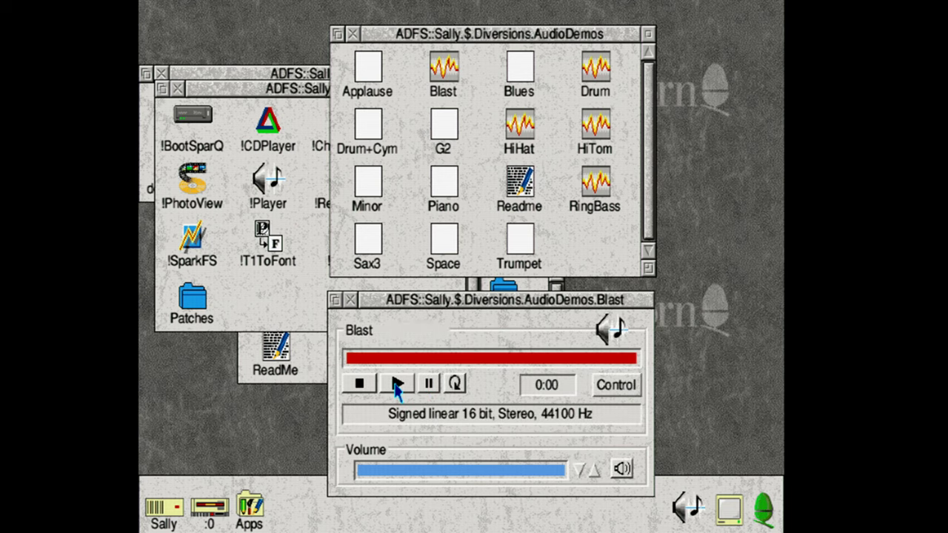
click(350, 302)
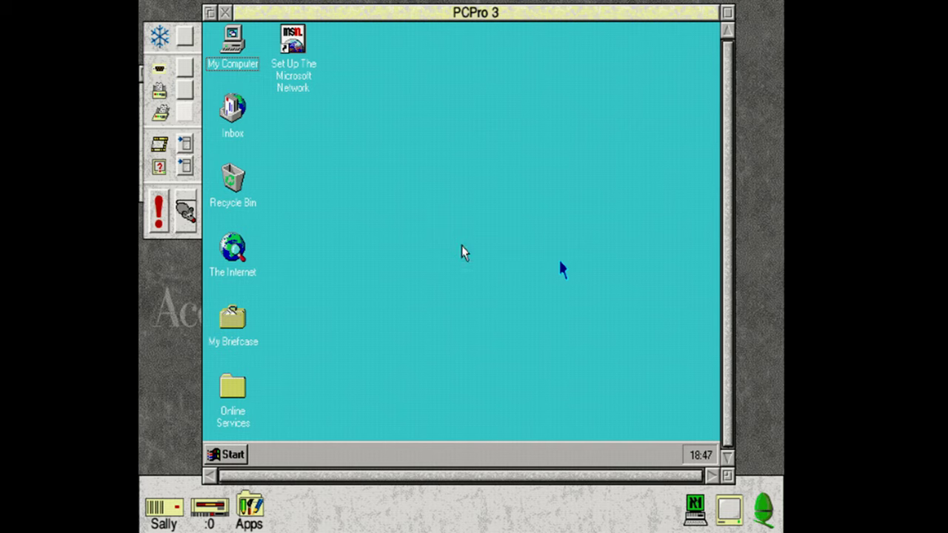
Step: Give Windows 95 control of the mouse and open the Win (C:) drive from My Computer
click(184, 212)
double_click(246, 64)
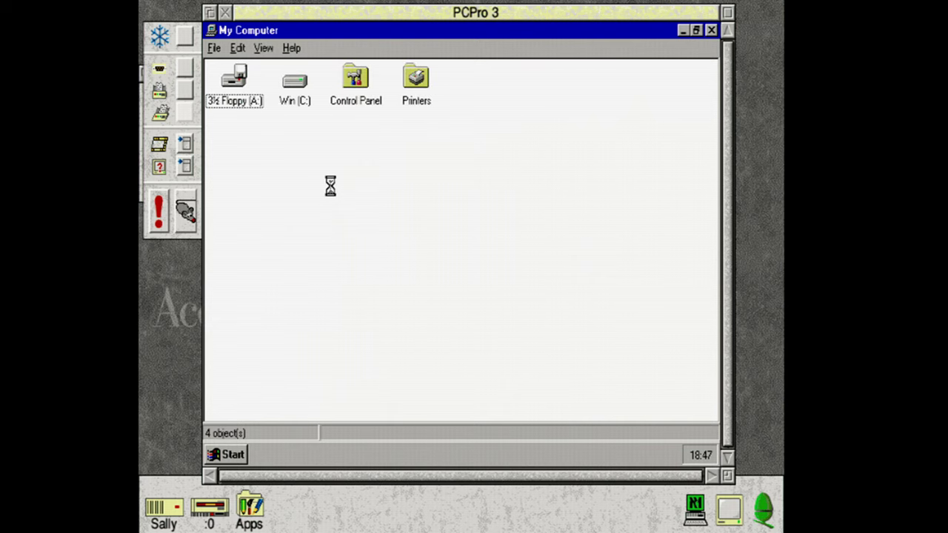
double_click(293, 81)
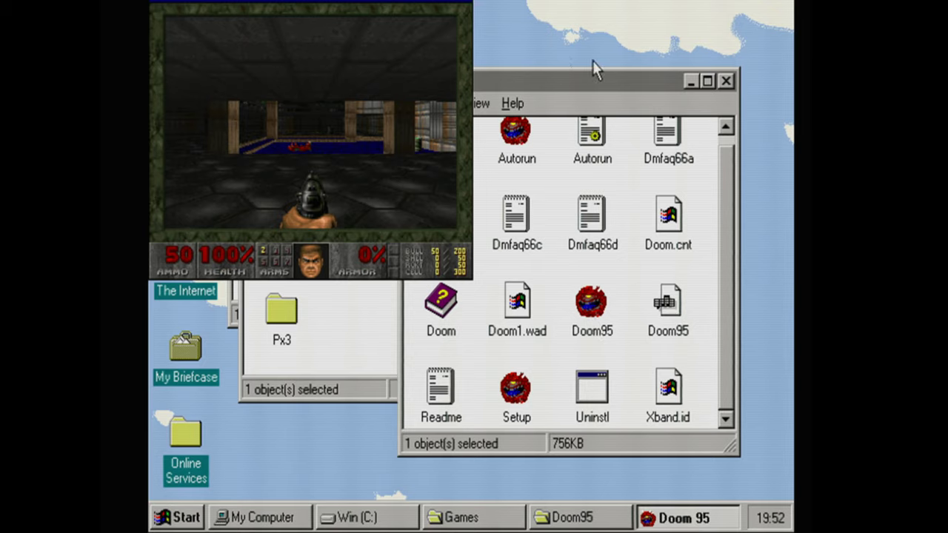
Step: Look around the starting room in Doom 95, advance to the blue floor and fire the pistol
key(Right)
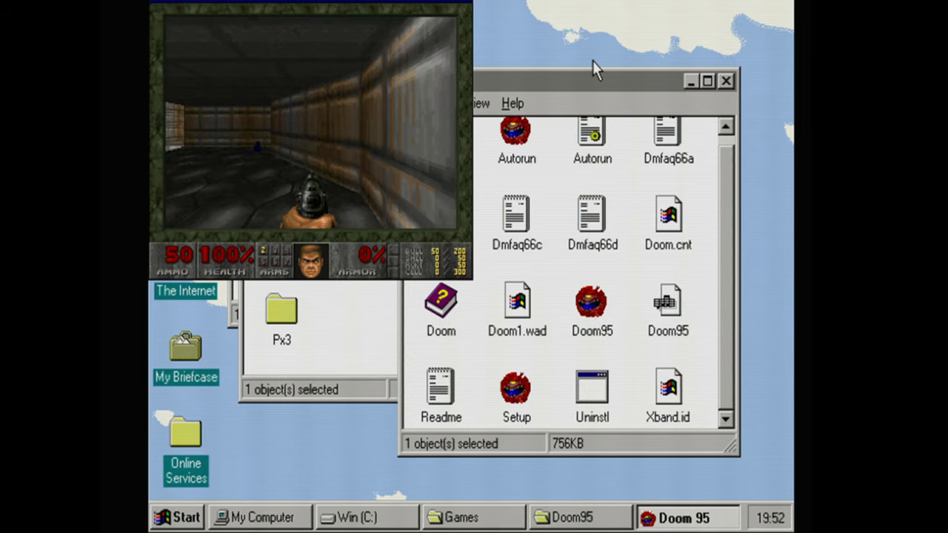
key(Left)
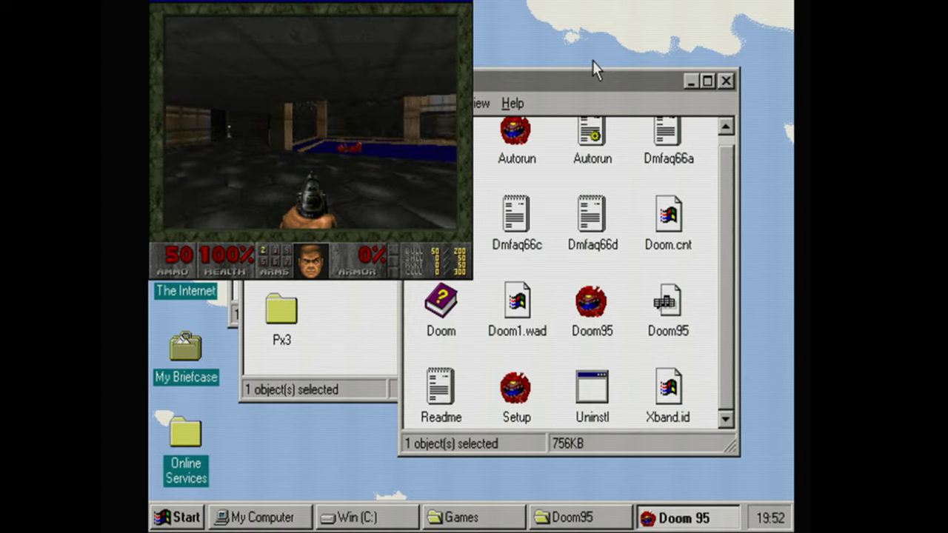
key(Up)
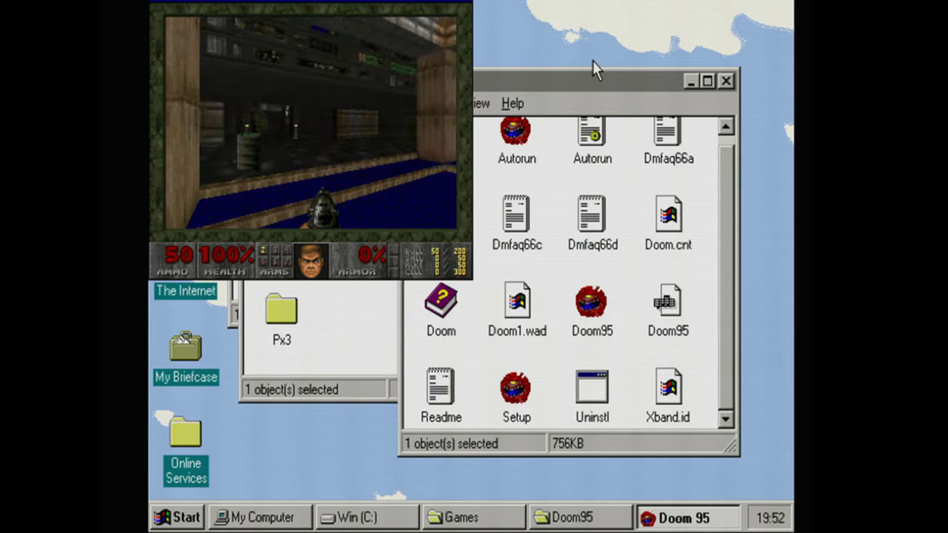
key(ctrl)
key(ctrl)
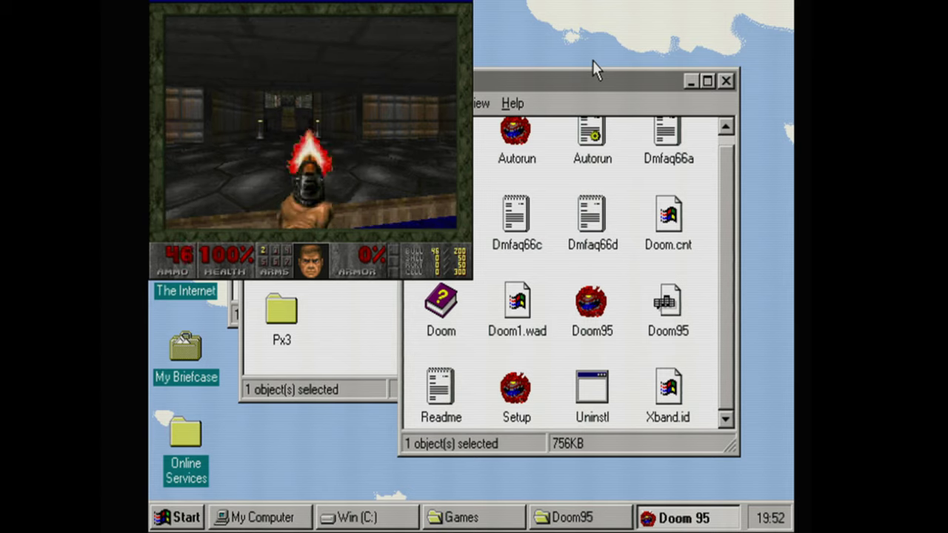
Step: Cross the dark hall in Doom 95 and climb the stairs to collect the armor bonus and the armor
key(Left)
key(Up)
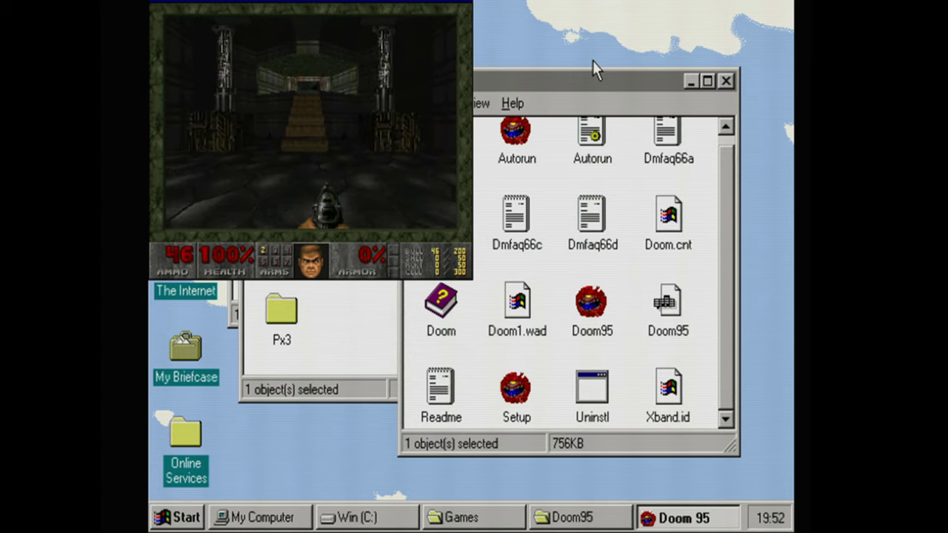
key(Up)
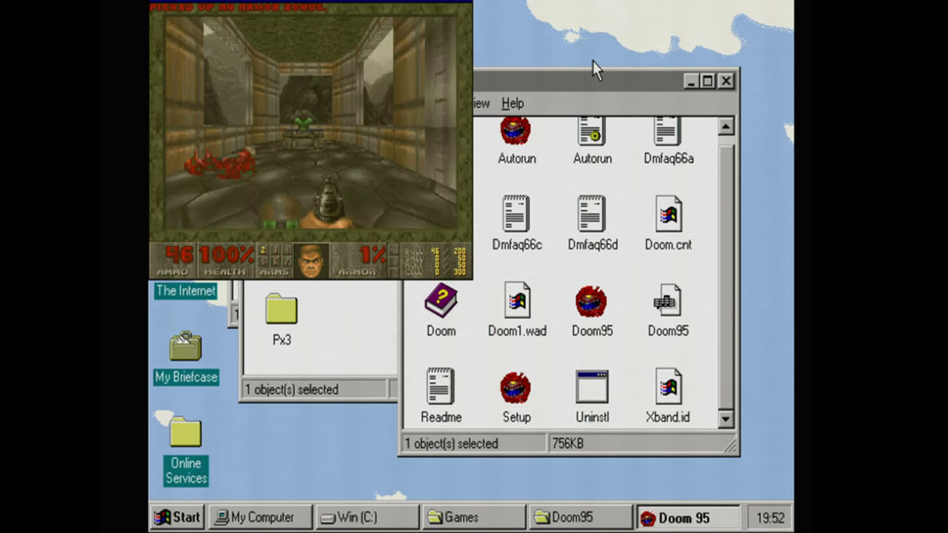
key(Up)
key(Left)
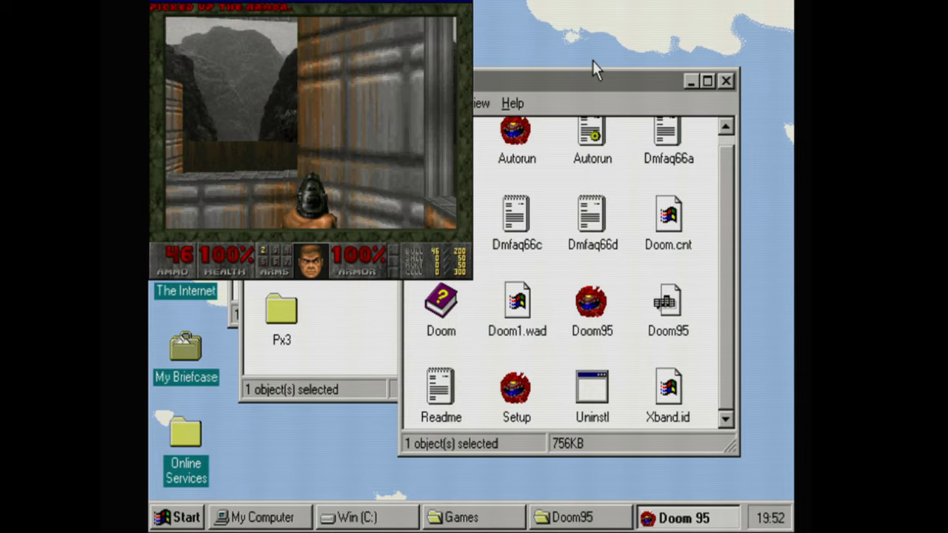
key(Left)
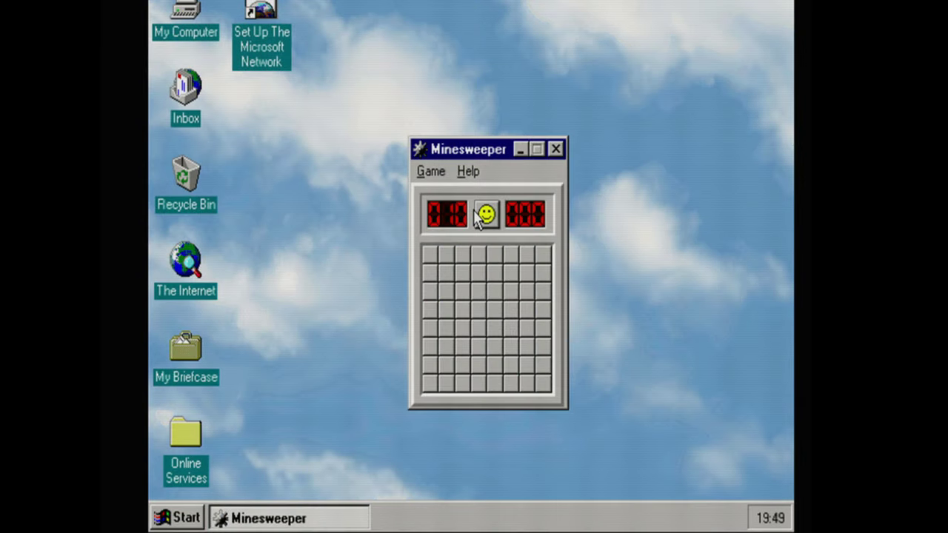
Step: Uncover Minesweeper squares in the top row near the upper-left corner, then in the grid's upper-right and lower-right corners
click(453, 256)
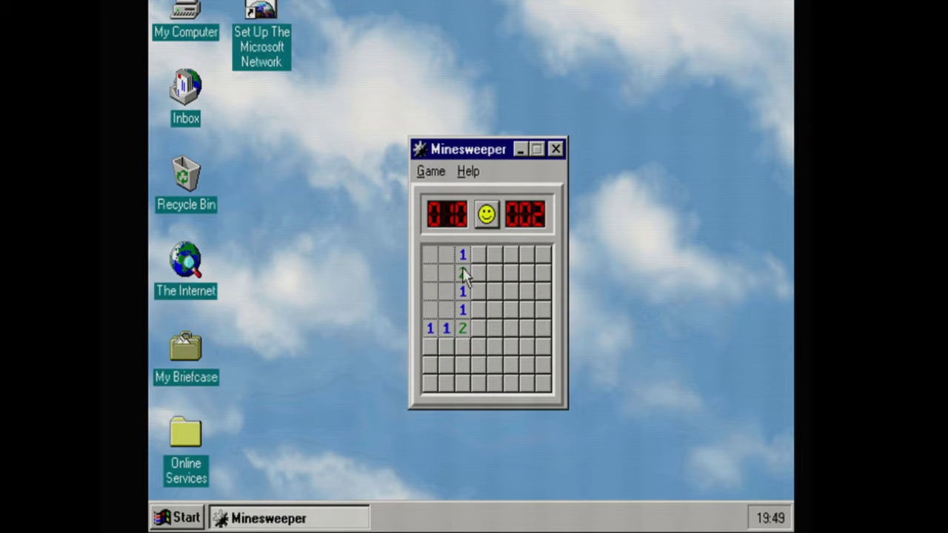
click(551, 266)
click(544, 384)
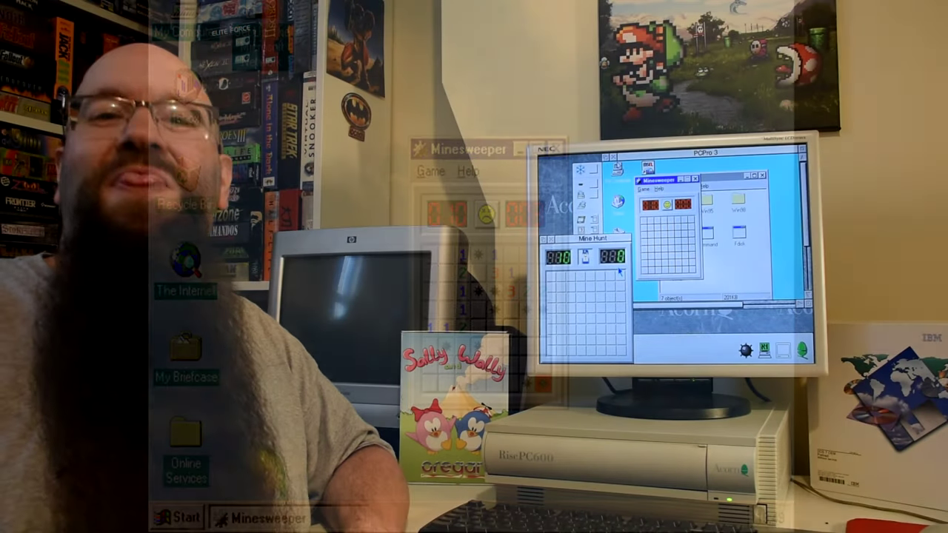